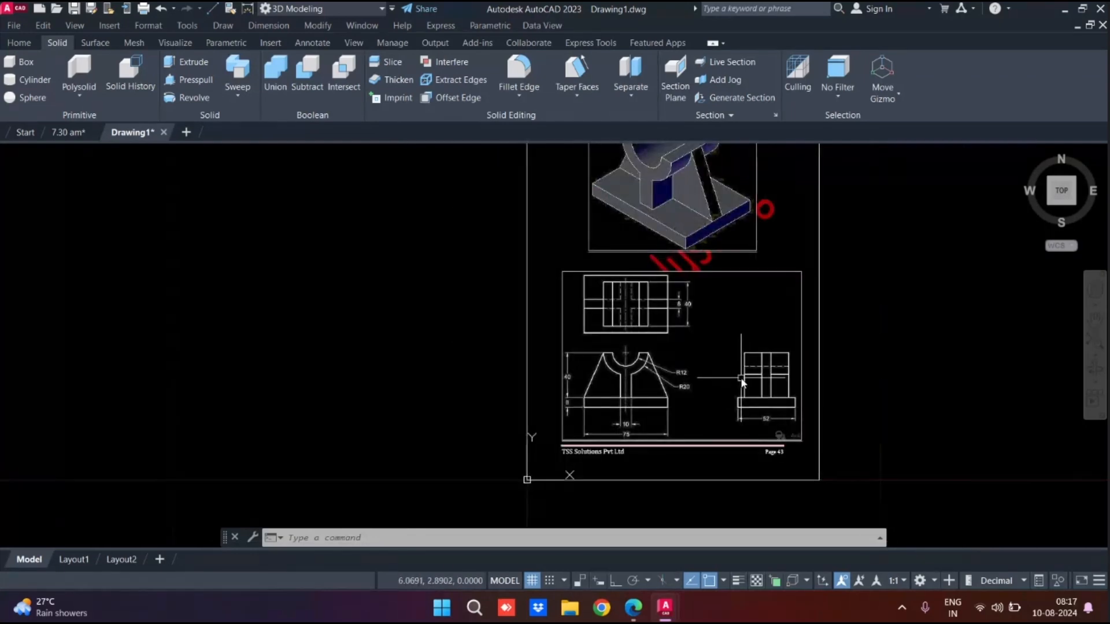
# Step: Examine the isometric picture and the dimensioned top, front and side views of the bracket in the reference sheet
pyautogui.moveTo(744, 401); pyautogui.dragTo(720, 462, button='middle')
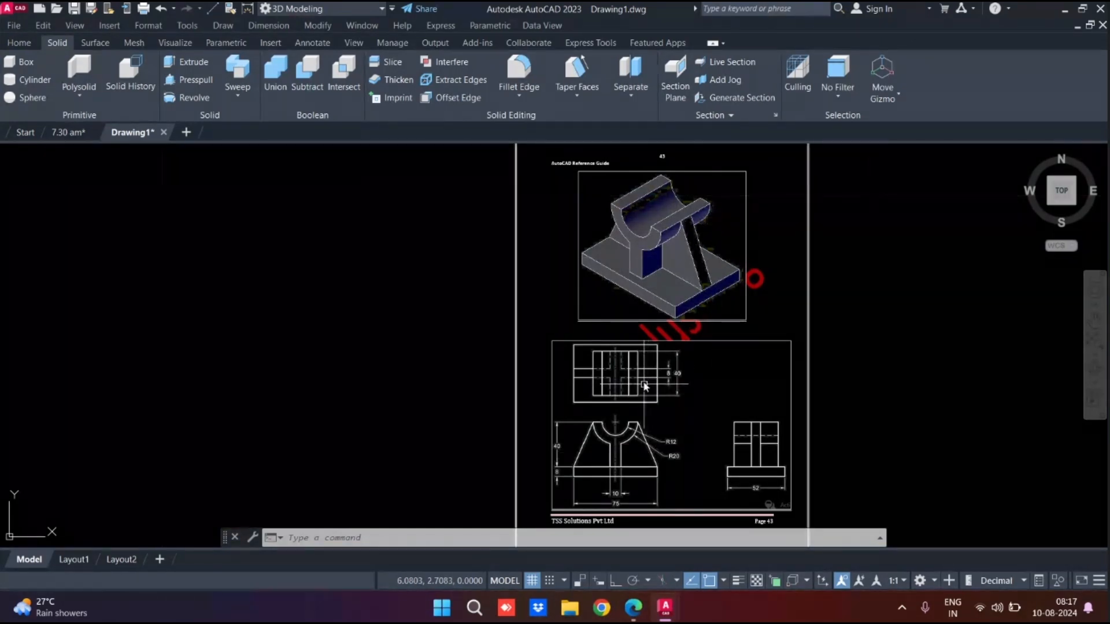
pyautogui.scroll(6, 671, 370)
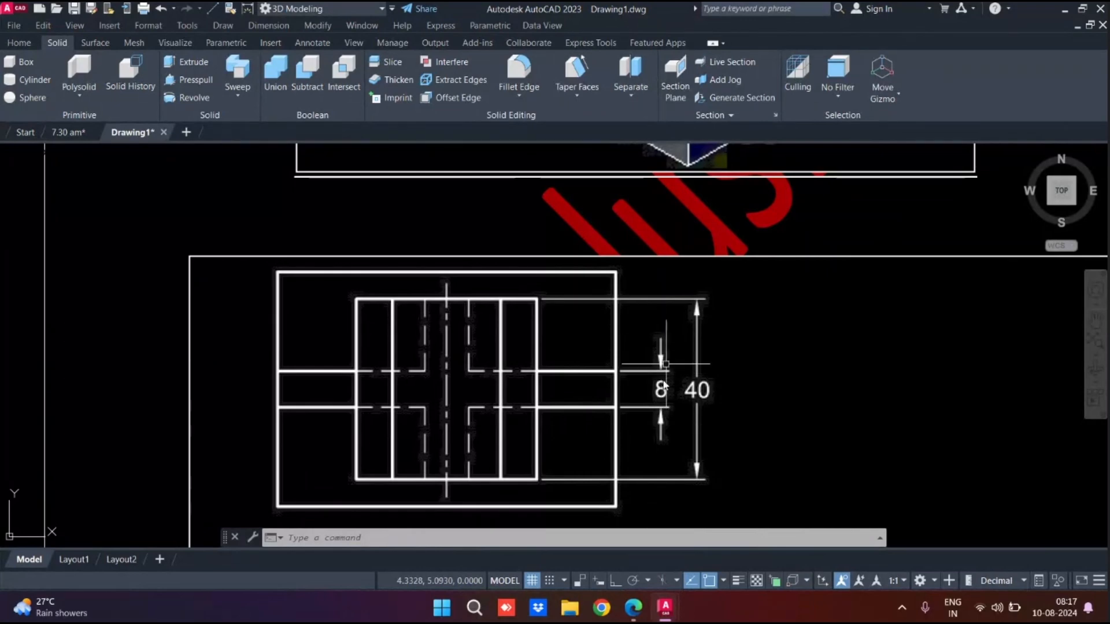
pyautogui.scroll(-4, 596, 404)
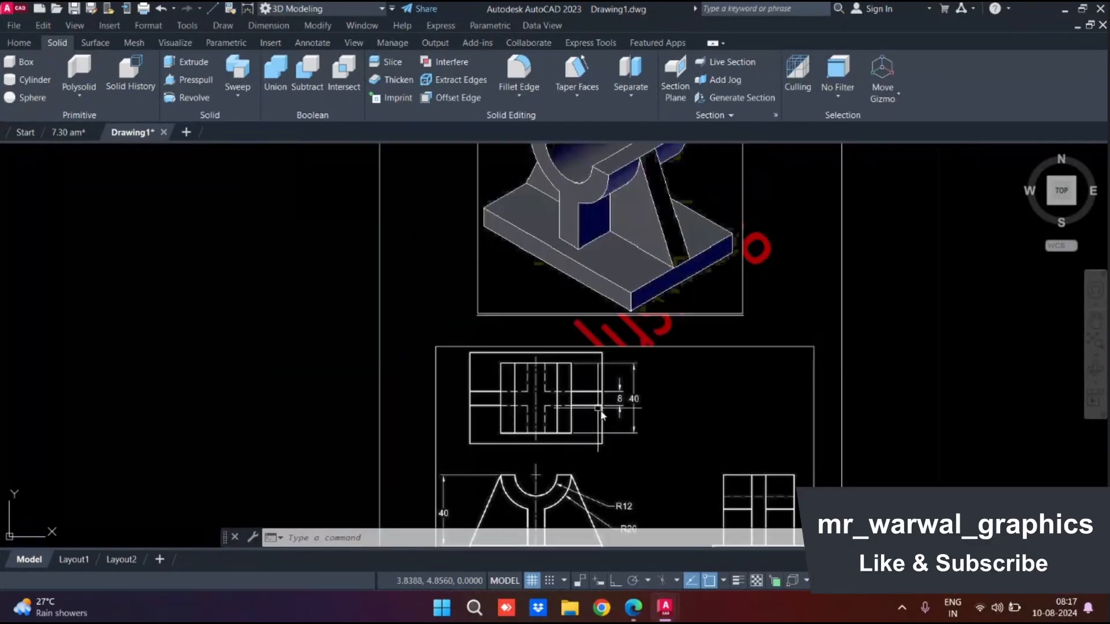
pyautogui.moveTo(683, 398); pyautogui.dragTo(607, 265, button='middle')
pyautogui.scroll(1, 696, 416)
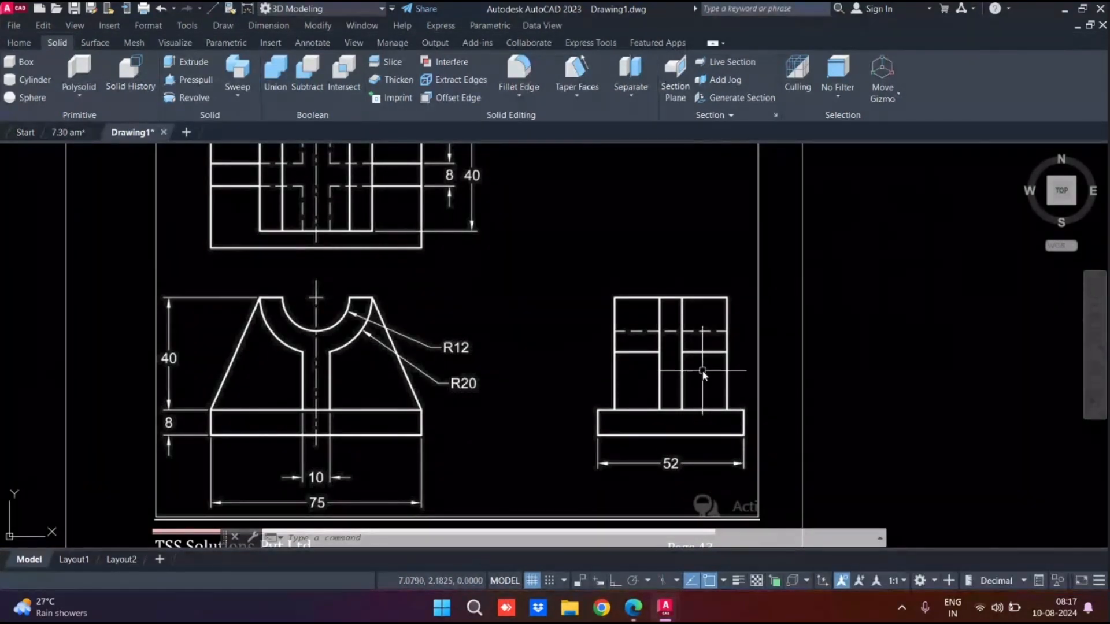
pyautogui.scroll(-2, 682, 374)
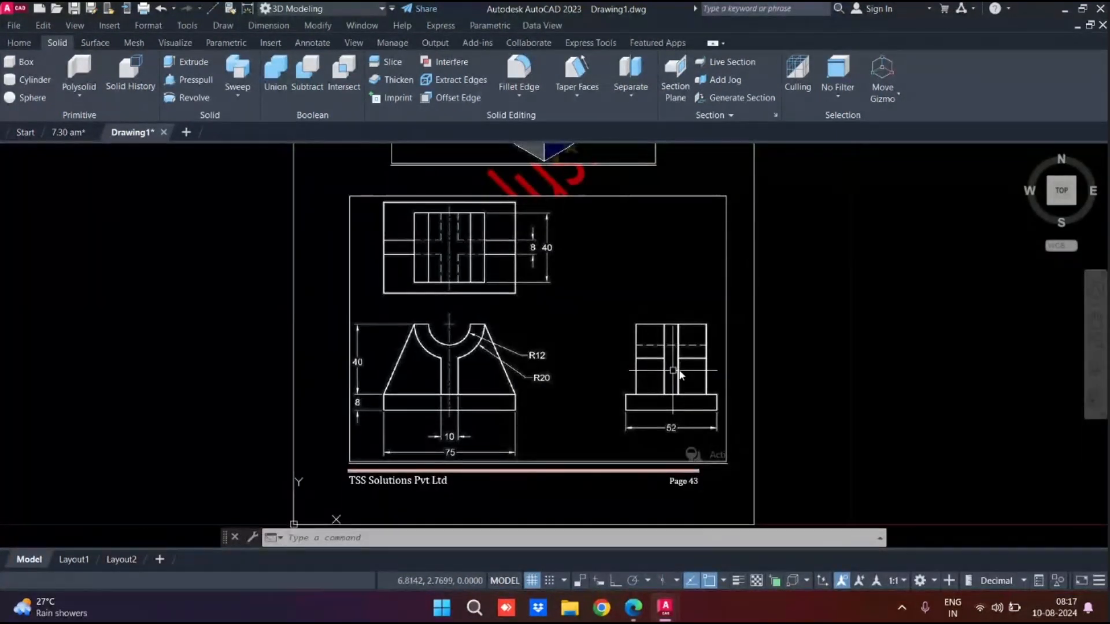
pyautogui.moveTo(674, 372); pyautogui.dragTo(841, 400, button='middle')
pyautogui.scroll(-1, 841, 400)
pyautogui.scroll(-1, 803, 424)
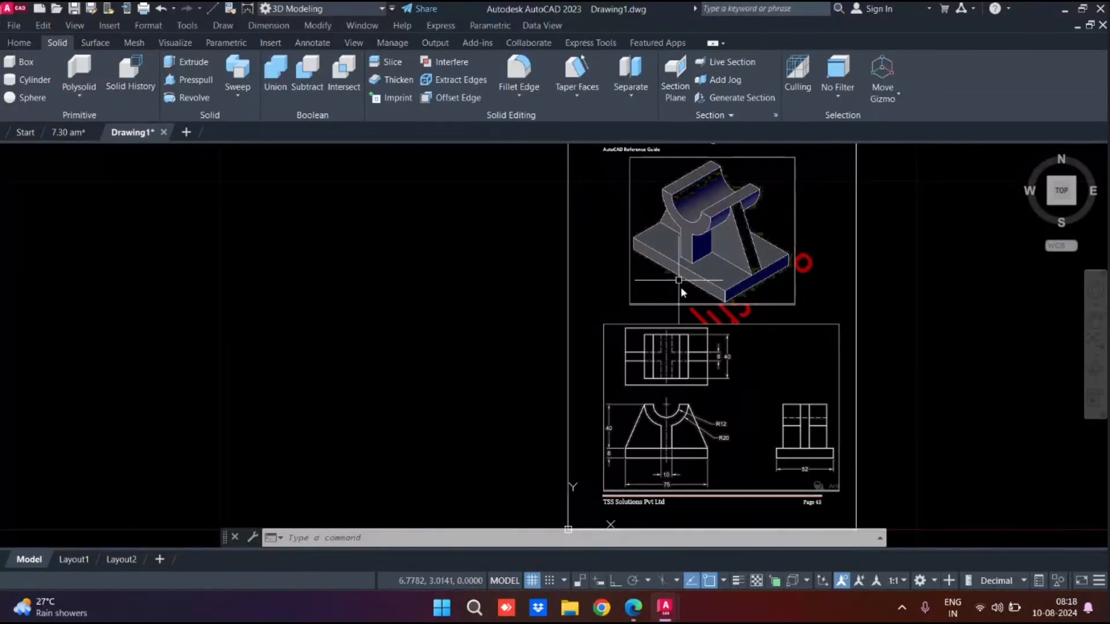
pyautogui.scroll(3, 679, 465)
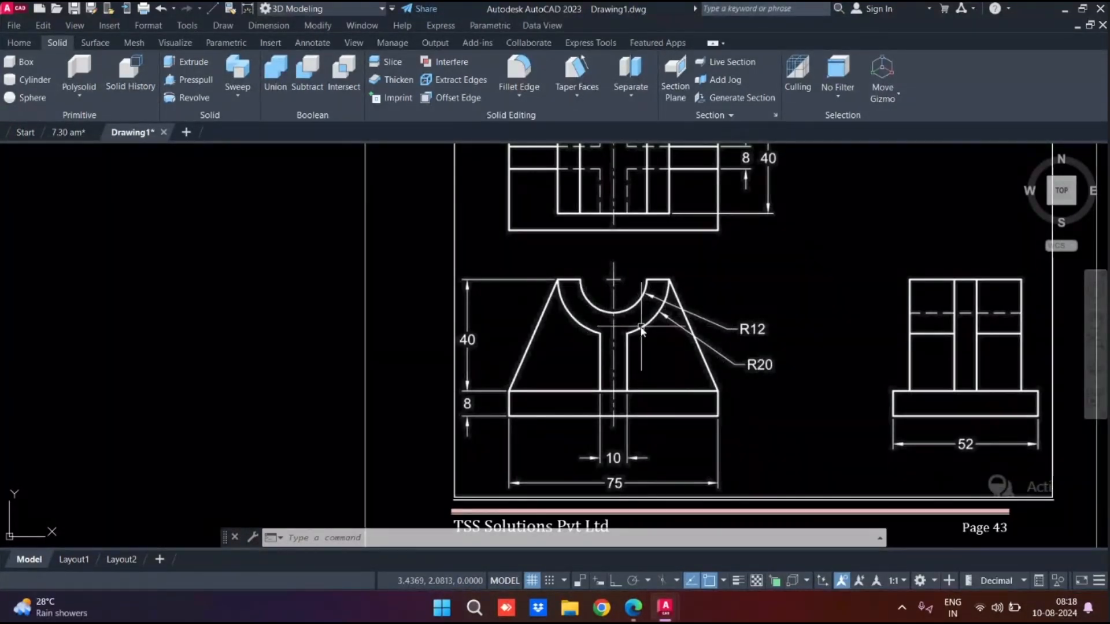
# Step: Switch to the 7.30 am drawing and set it to the current UCS plan view with the 2D Wireframe visual style
pyautogui.click(76, 131)
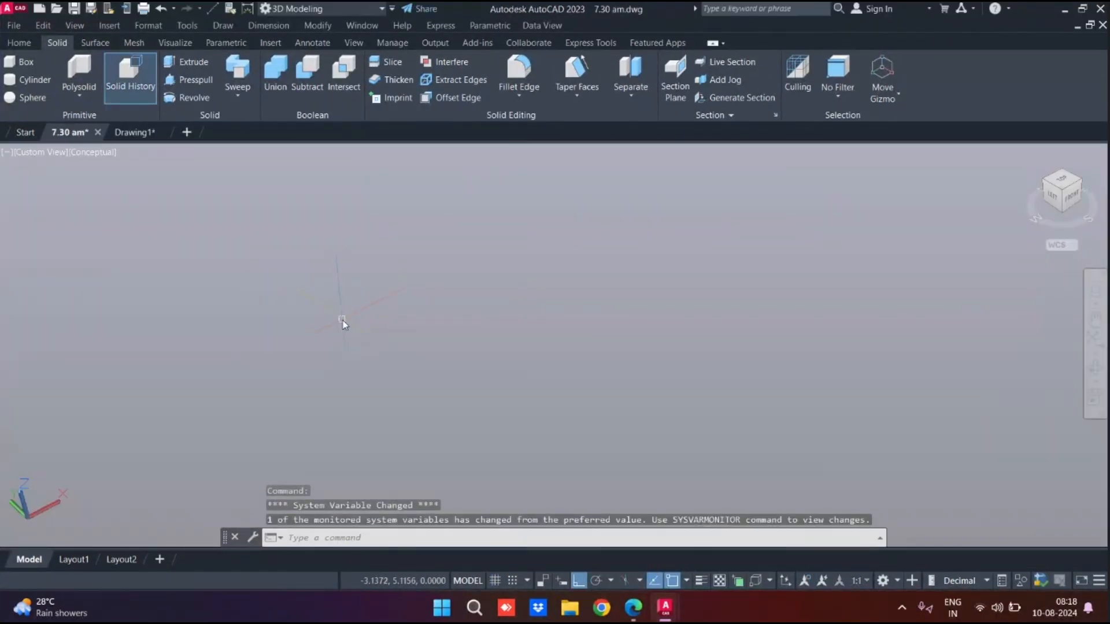
pyautogui.write('PLAN')
pyautogui.press('Return')
pyautogui.press('Return')
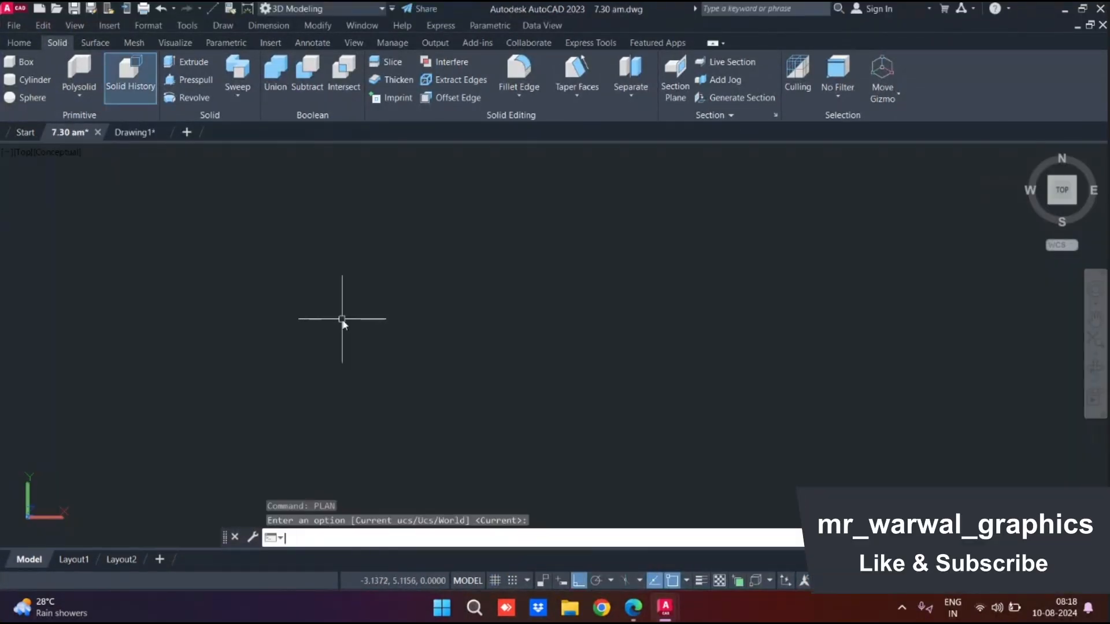
pyautogui.write('vs')
pyautogui.press('Return')
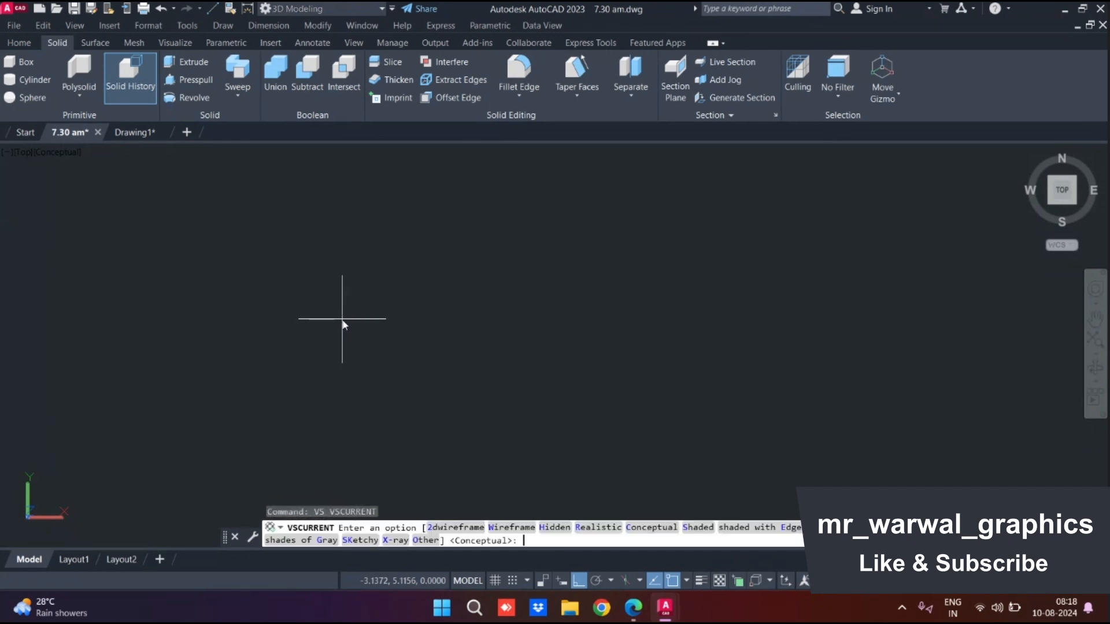
pyautogui.press('Return')
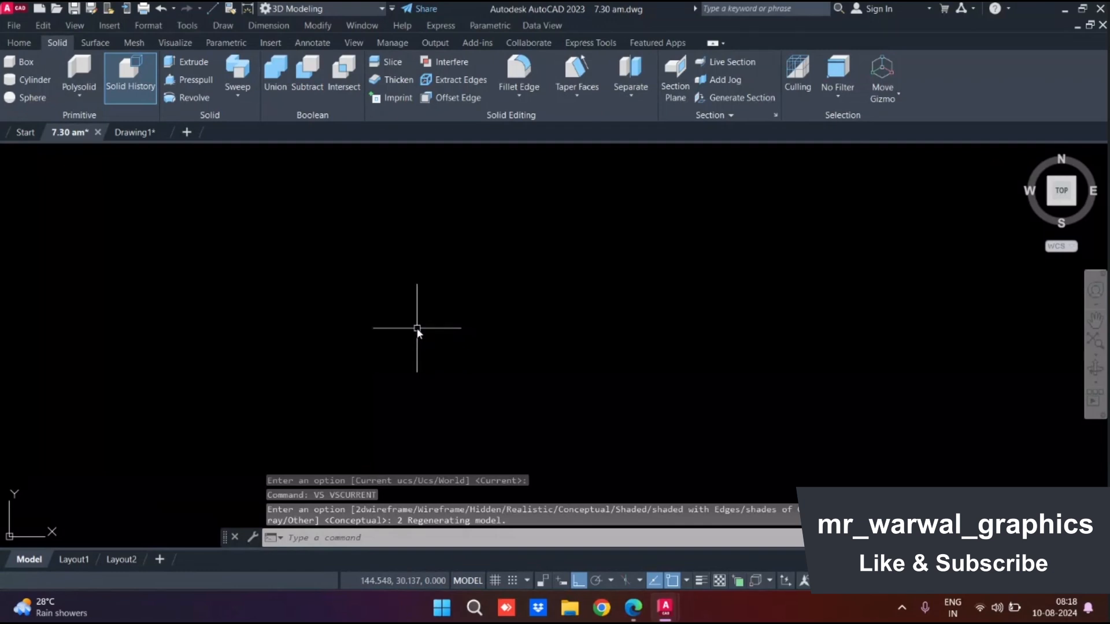
pyautogui.write('c')
pyautogui.press('Return')
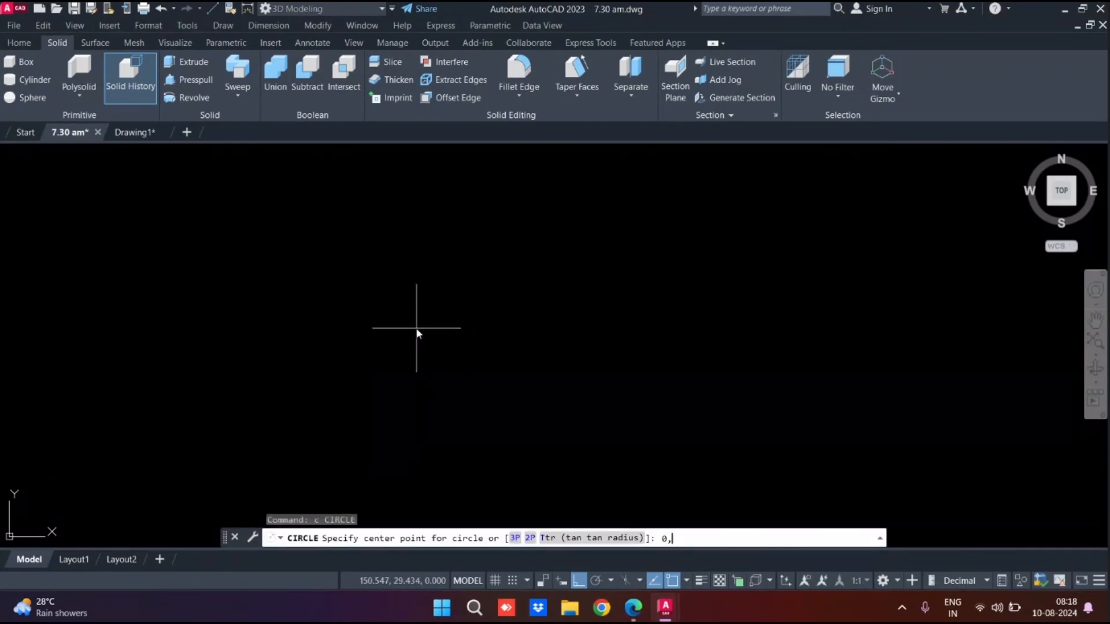
pyautogui.press('Return')
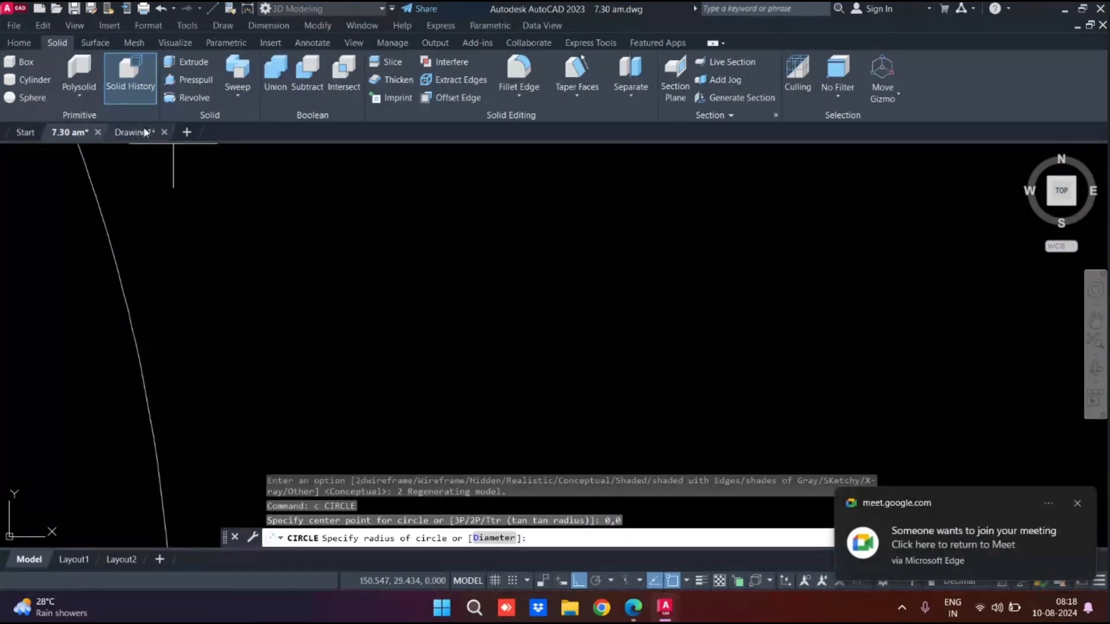
pyautogui.press('Escape')
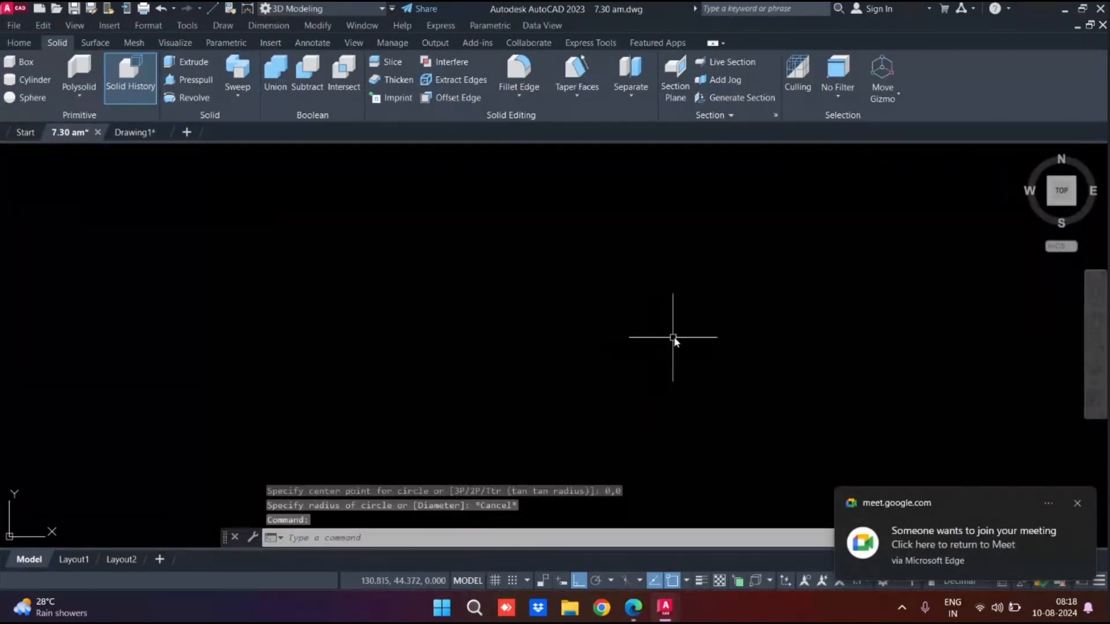
# Step: Check the inner radius in the Drawing1 reference and draw a circle of radius 12 centred at 0,0 in the 7.30 am drawing
pyautogui.click(134, 137)
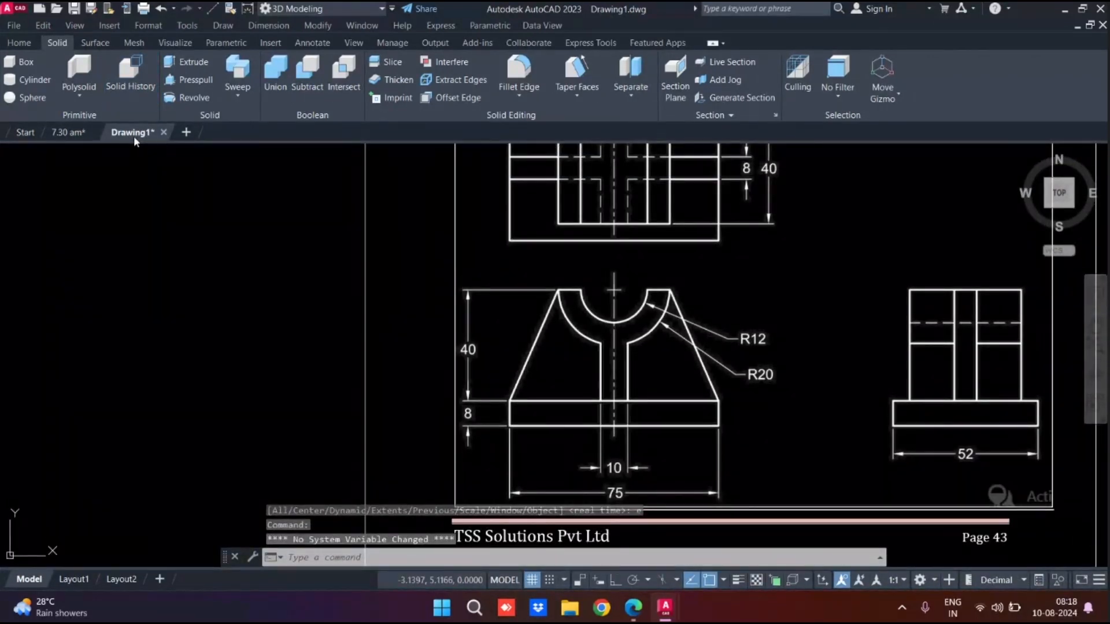
pyautogui.click(72, 136)
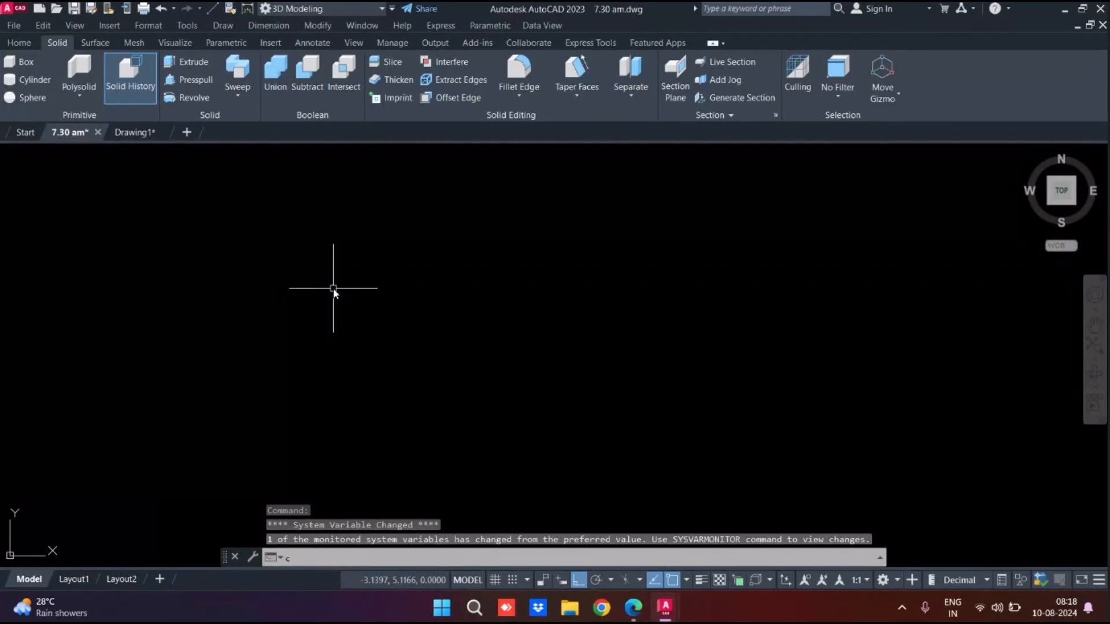
pyautogui.press('Return')
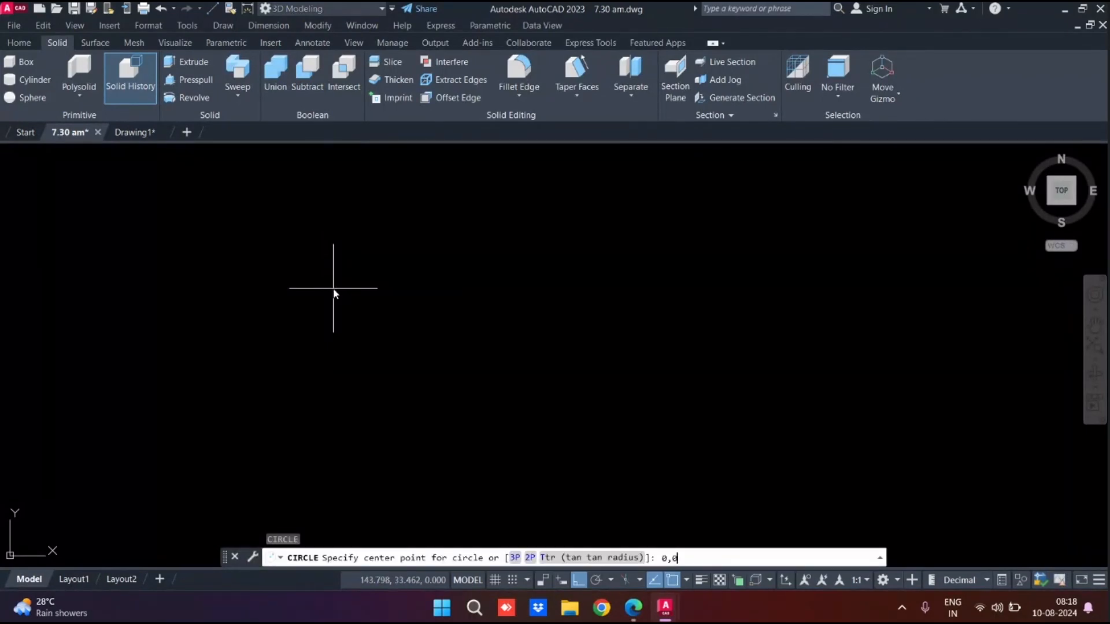
pyautogui.press('Return')
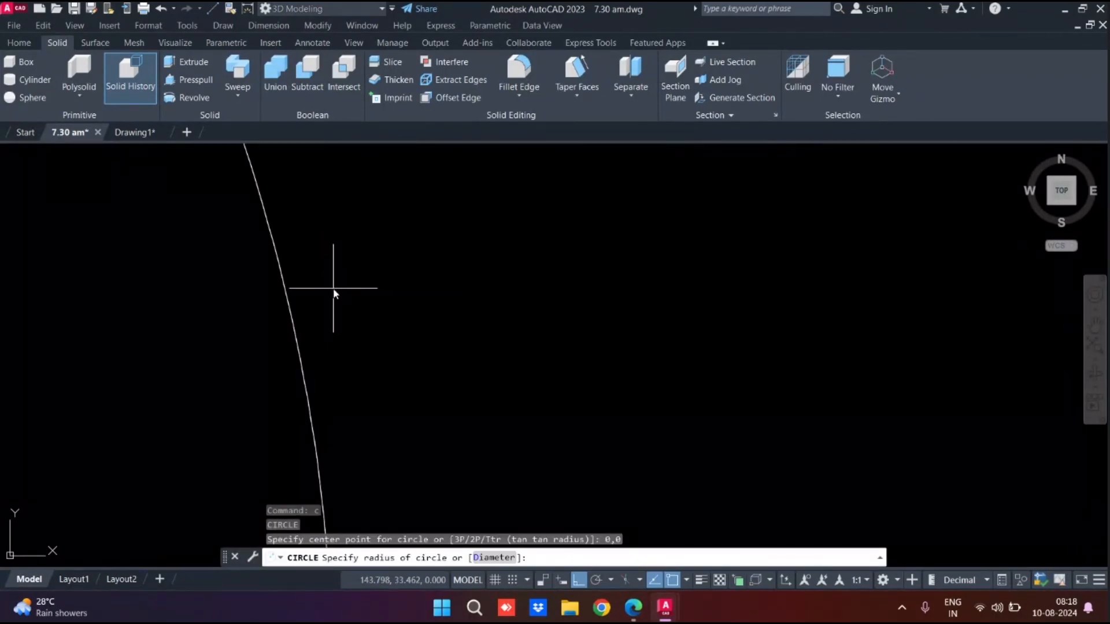
pyautogui.write('12')
pyautogui.press('Return')
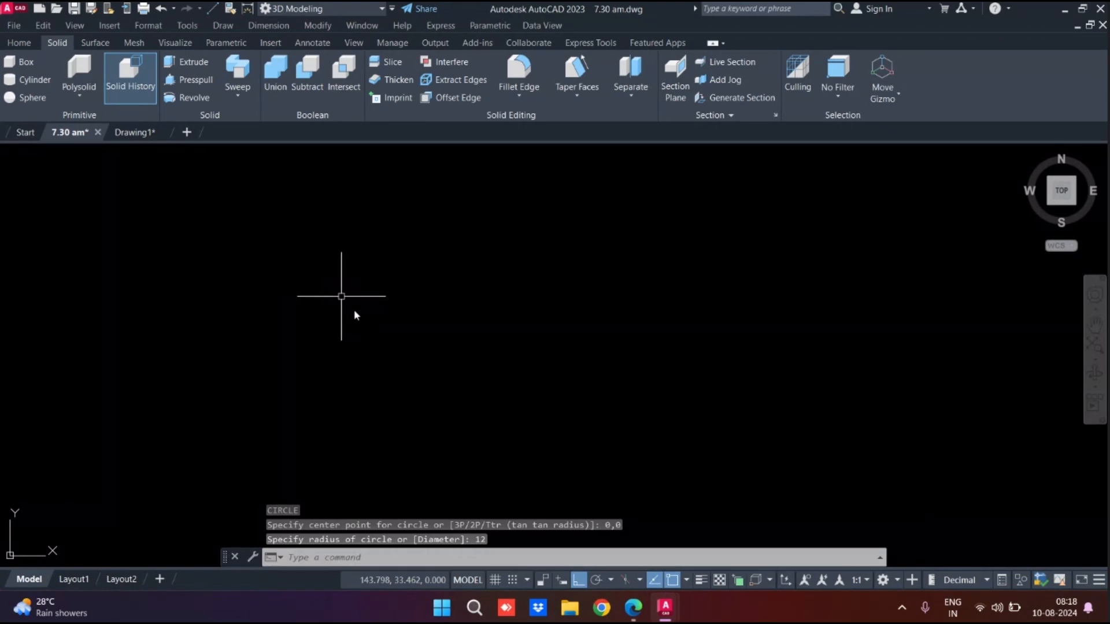
# Step: Draw a concentric circle of radius 20 centred at 0,0 around the inner circle
pyautogui.scroll(-3, 372, 352)
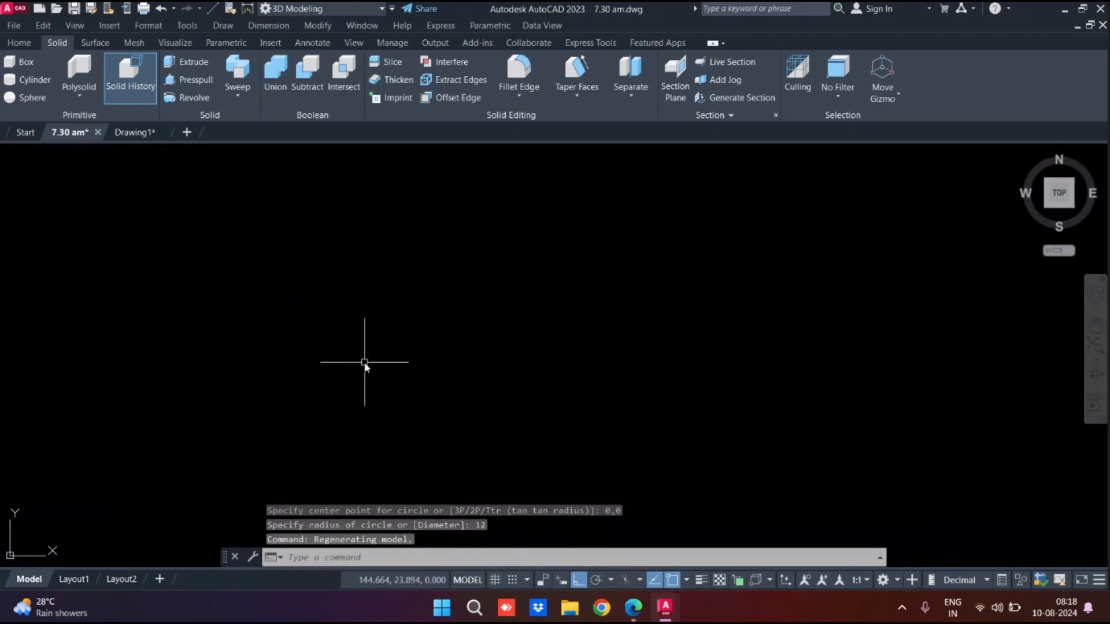
pyautogui.write('z')
pyautogui.press('Return')
pyautogui.write('e')
pyautogui.press('Return')
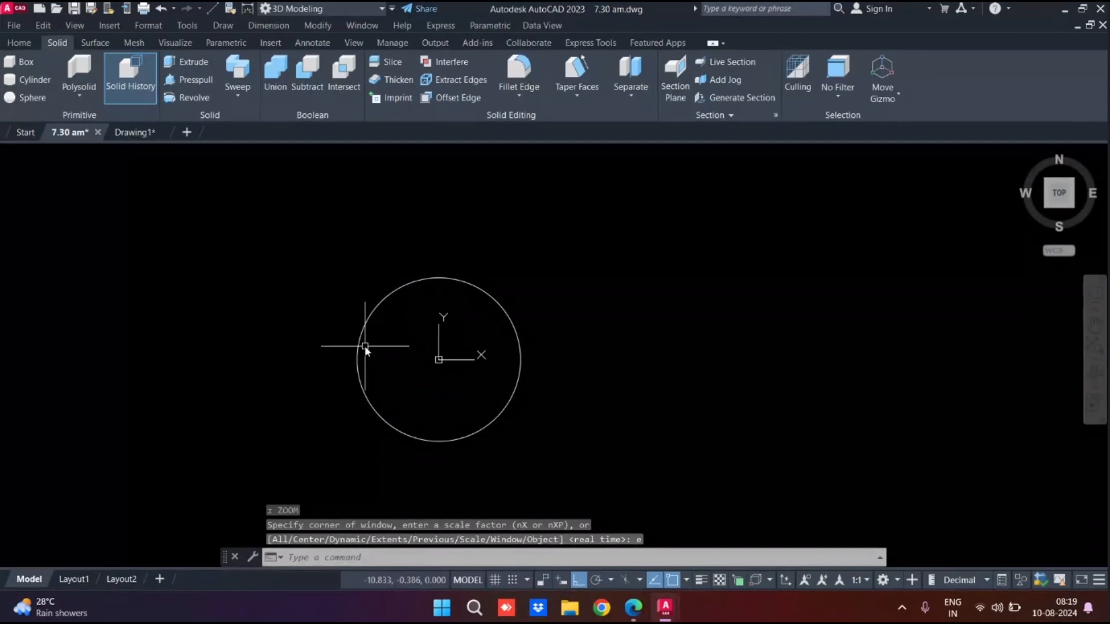
pyautogui.write('c')
pyautogui.press('Return')
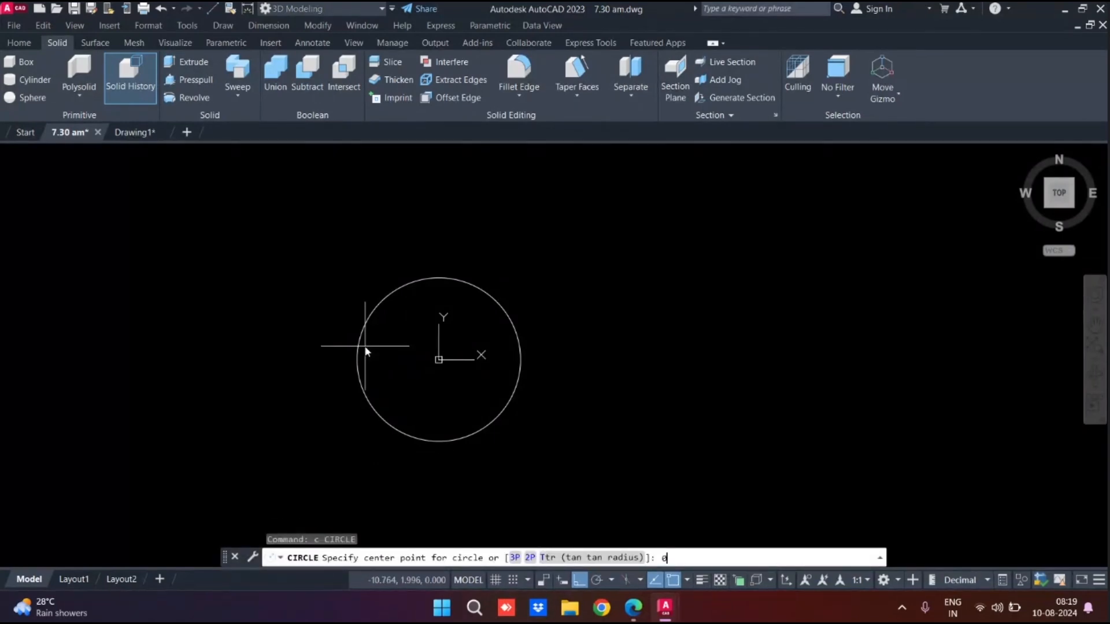
pyautogui.write('0,0')
pyautogui.press('Return')
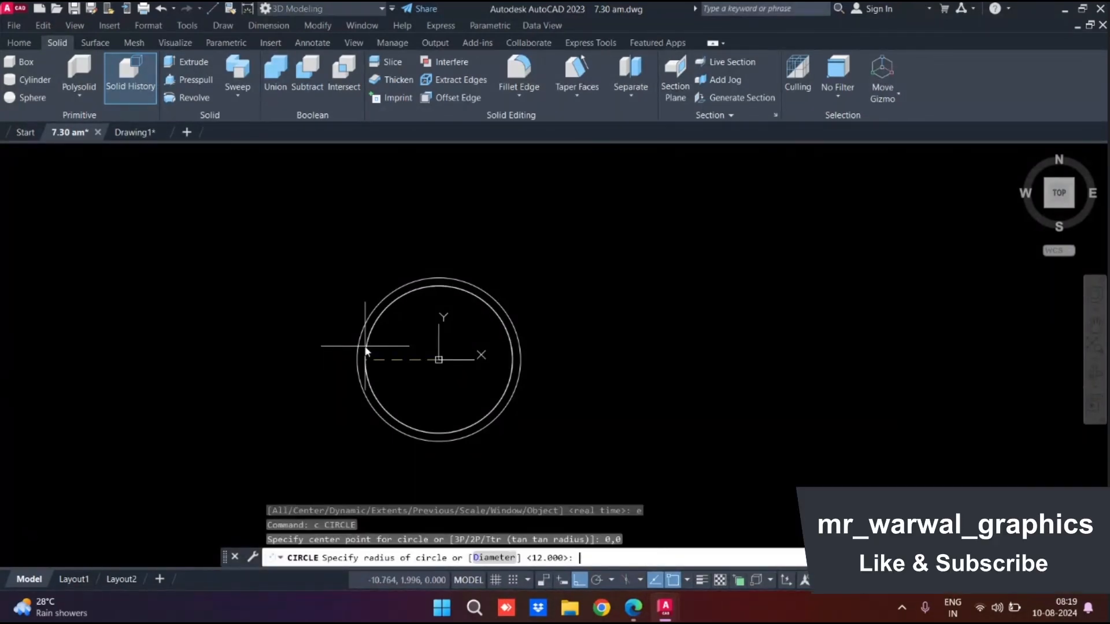
pyautogui.write('20')
pyautogui.press('Return')
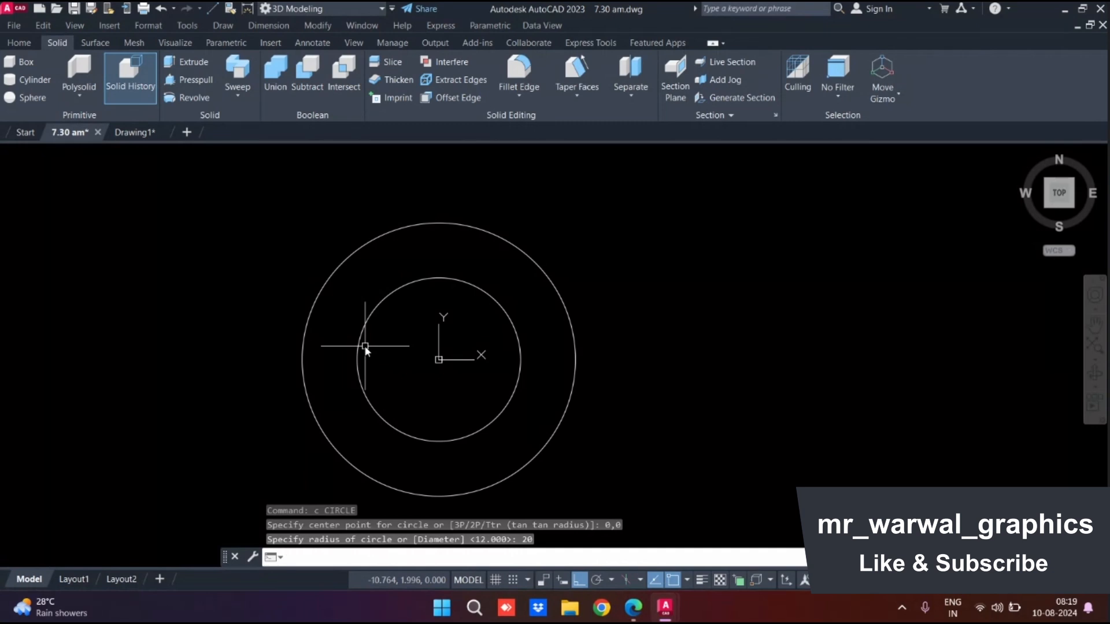
# Step: Draw a horizontal line across the outer circle from its left quadrant to its right quadrant
pyautogui.moveTo(409, 395); pyautogui.dragTo(408, 367, button='middle')
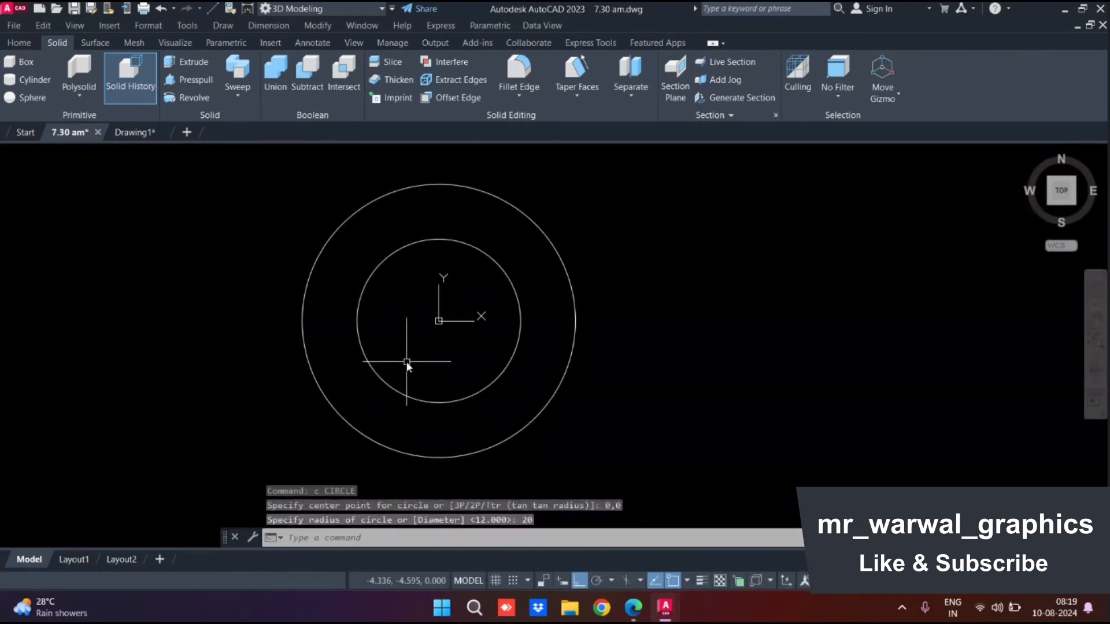
pyautogui.write('l')
pyautogui.press('Return')
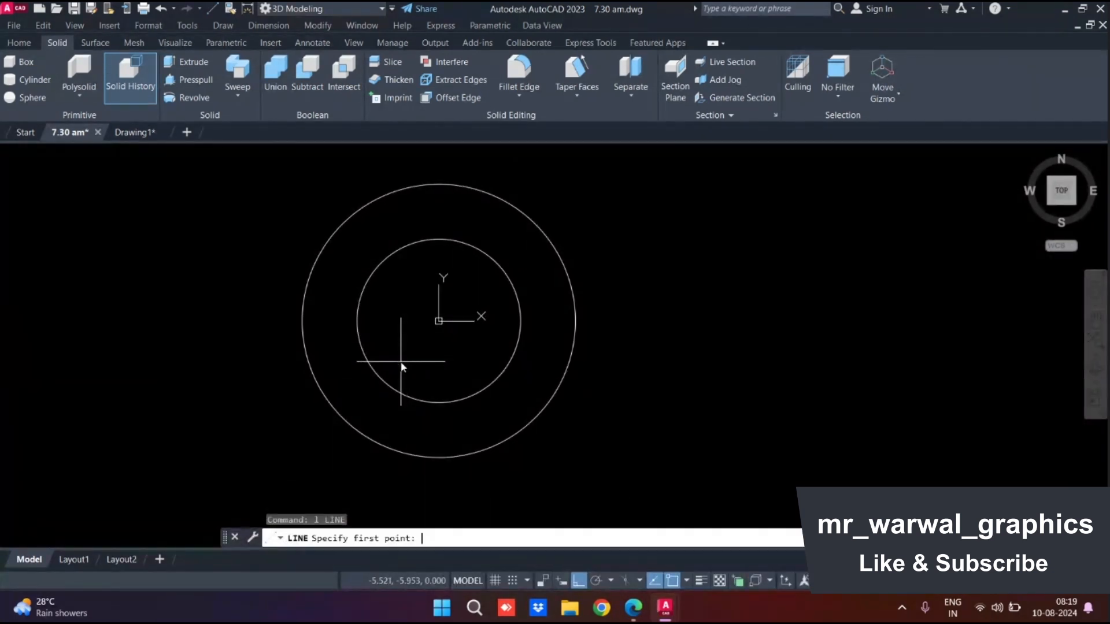
pyautogui.click(301, 321)
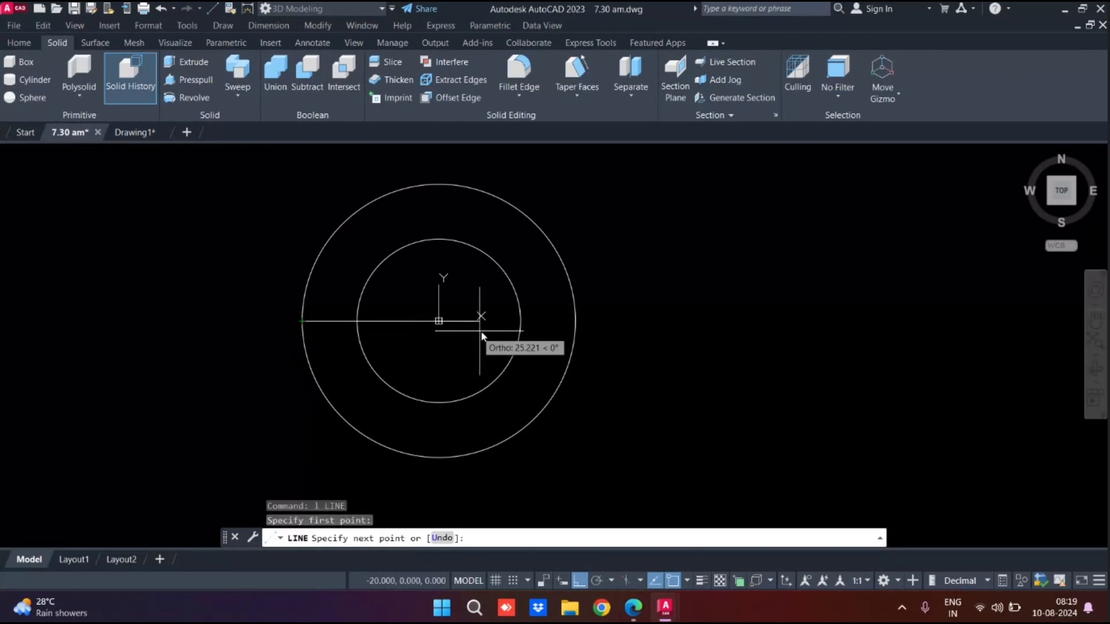
pyautogui.click(575, 322)
pyautogui.press('Return')
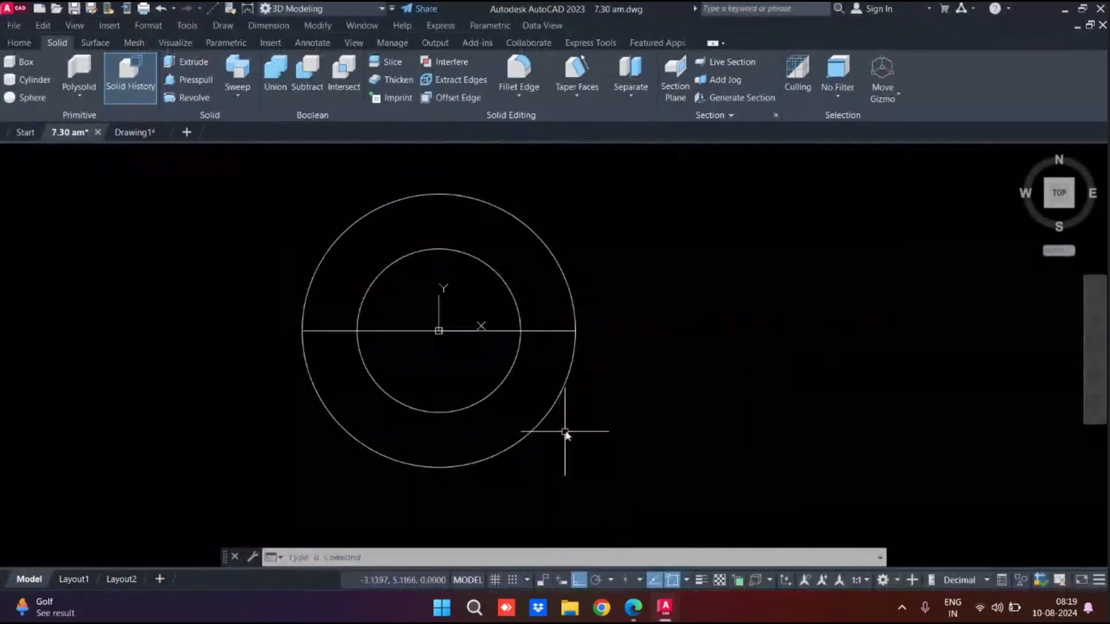
# Step: Check the height in the Drawing1 reference and draw a 40-unit vertical line straight down from the circles' centre in the 7.30 am drawing
pyautogui.click(145, 132)
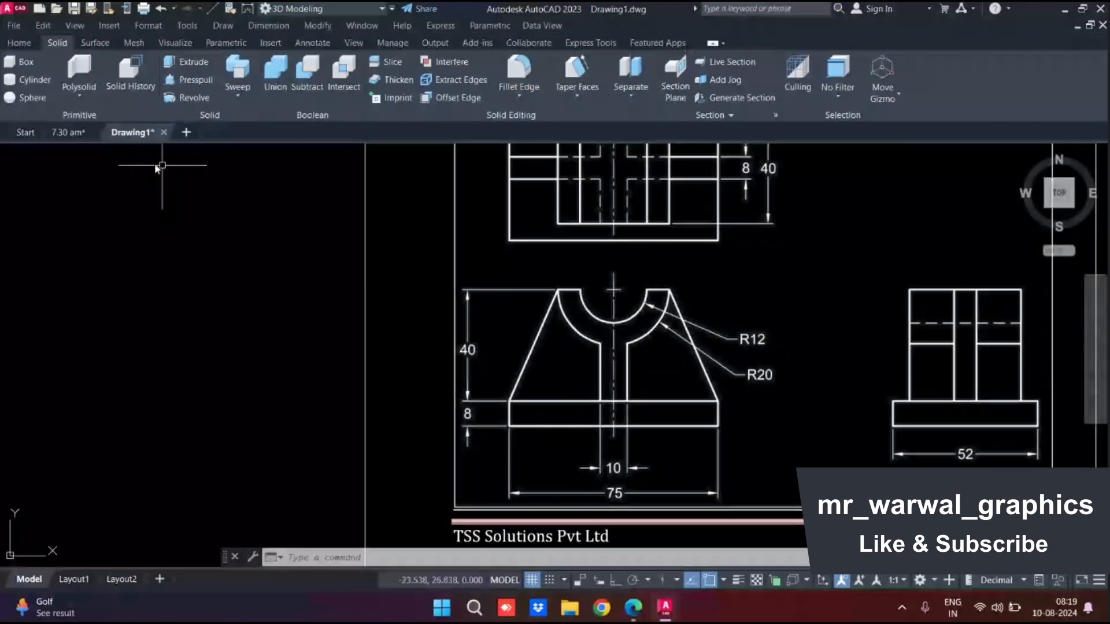
pyautogui.click(80, 131)
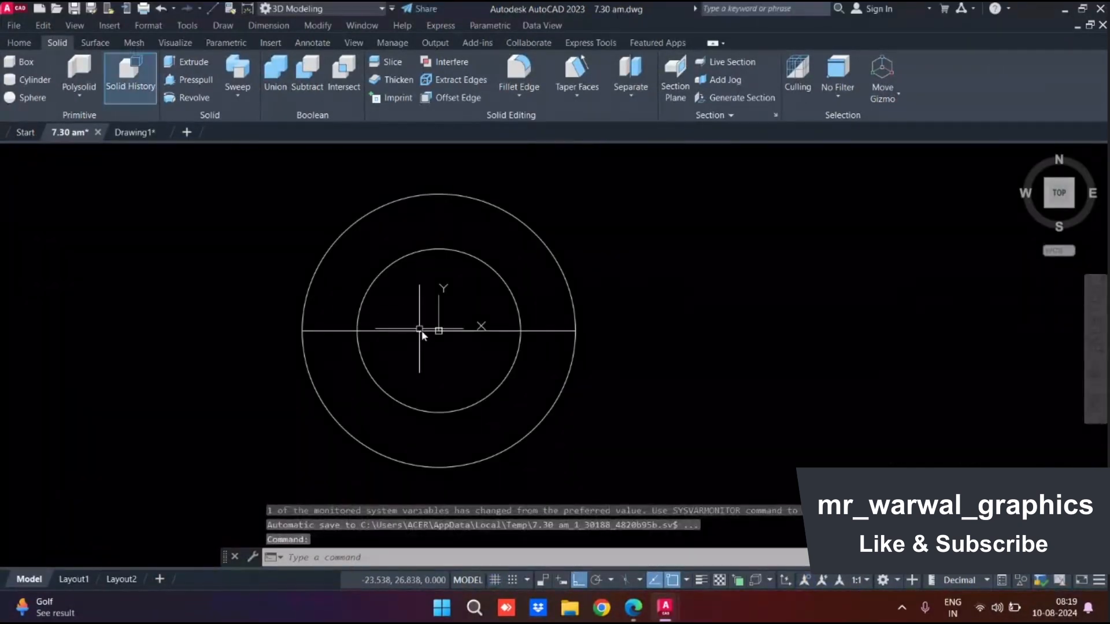
pyautogui.write('1')
pyautogui.press('Return')
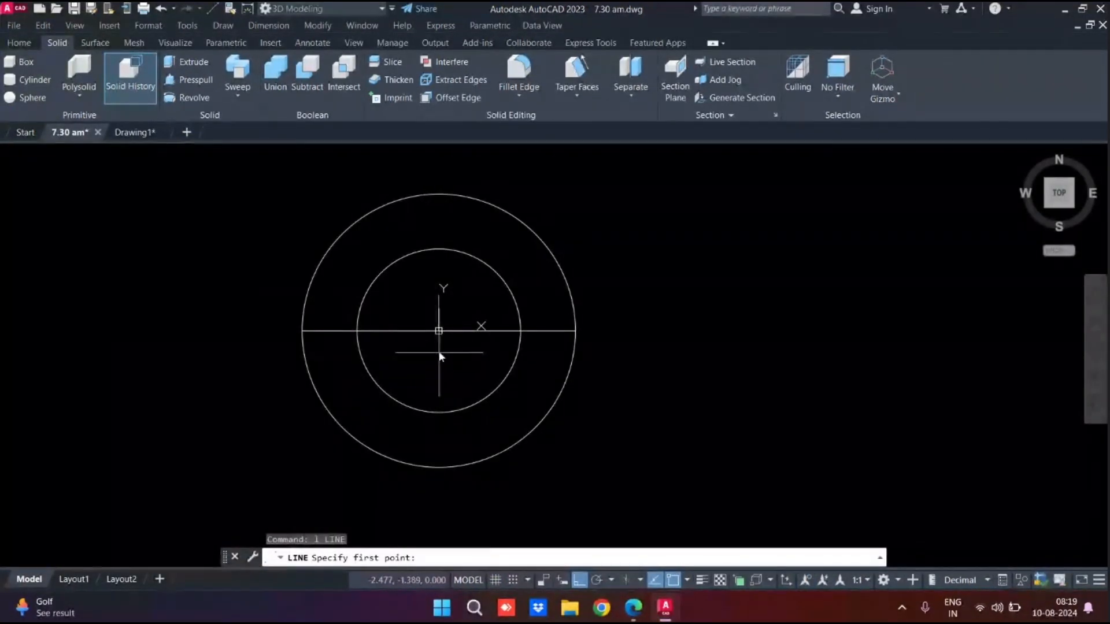
pyautogui.click(438, 331)
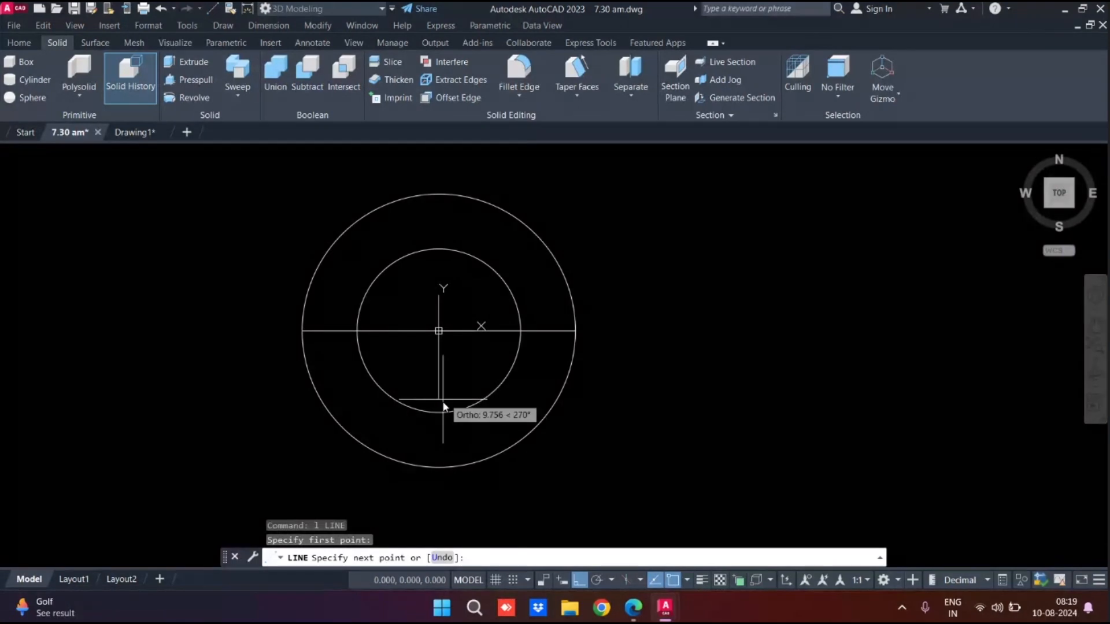
pyautogui.scroll(-2, 441, 399)
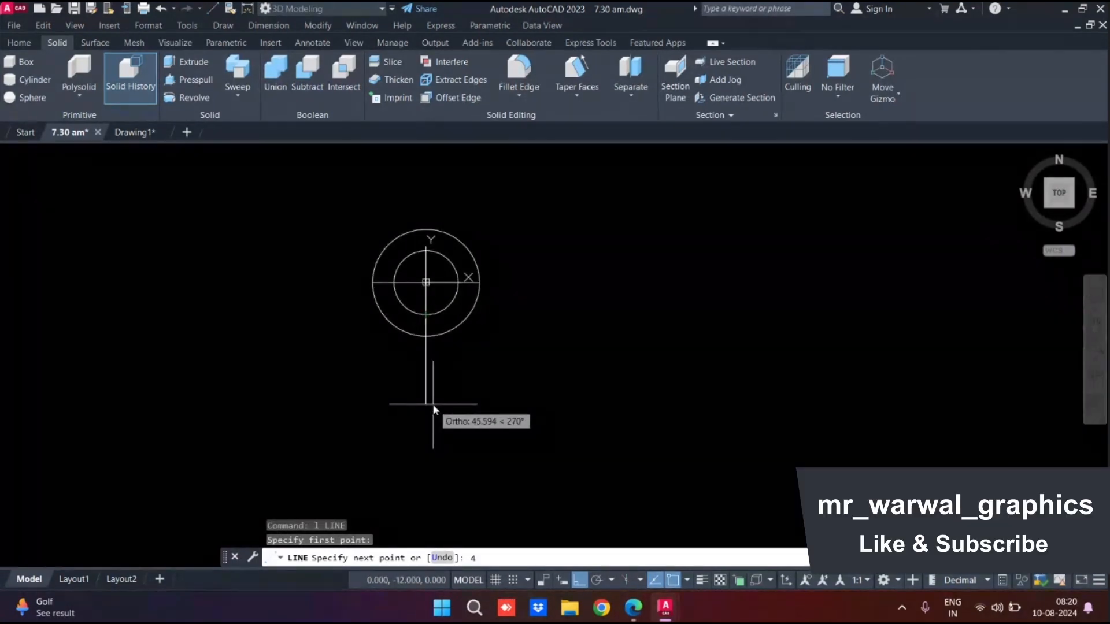
pyautogui.write('40')
pyautogui.press('Return')
pyautogui.press('Escape')
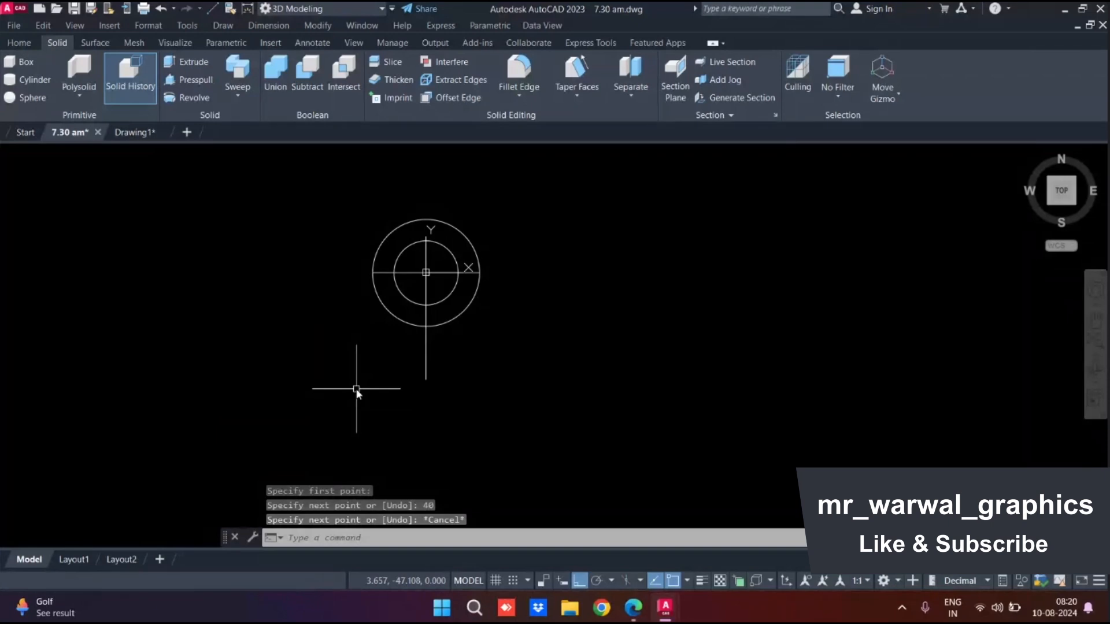
# Step: Offset the vertical centre line 5 units to each side
pyautogui.press('Return')
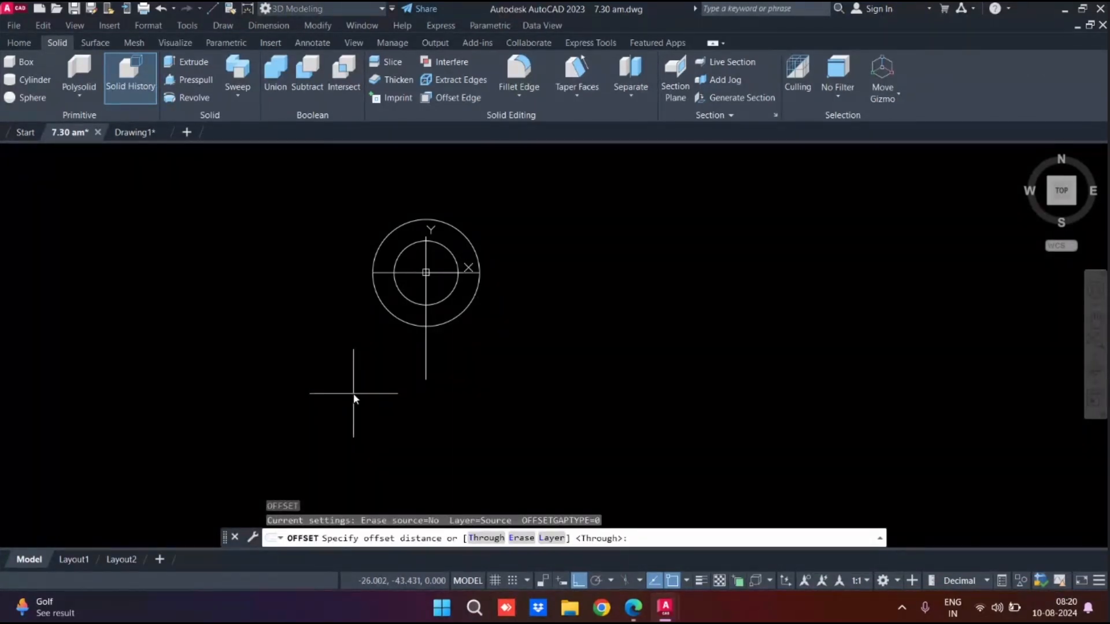
pyautogui.press('Return')
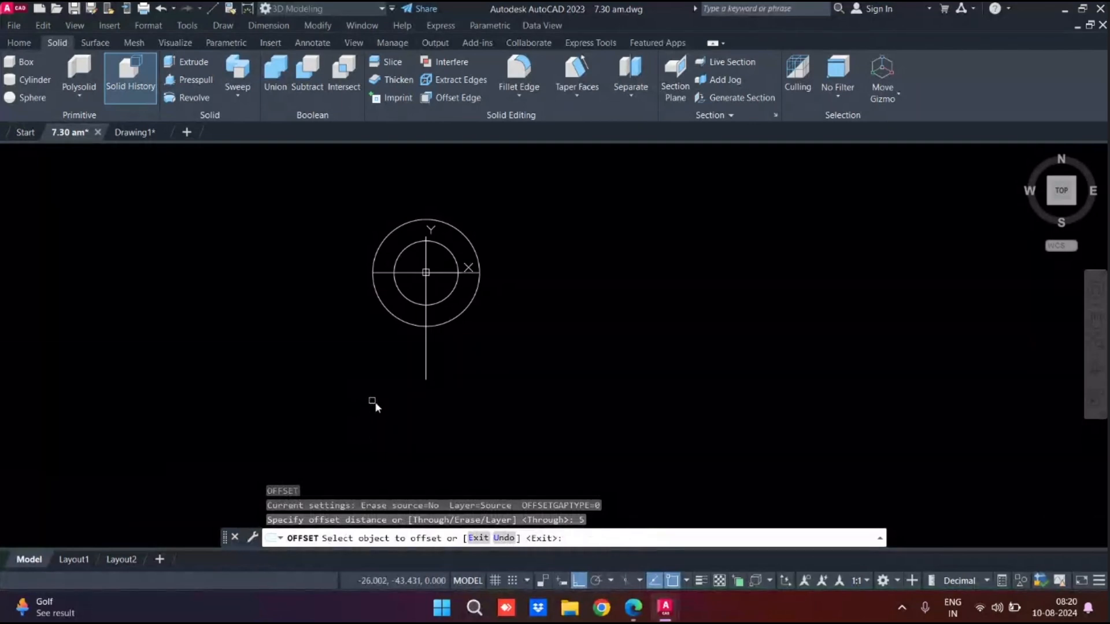
pyautogui.click(423, 347)
pyautogui.click(500, 346)
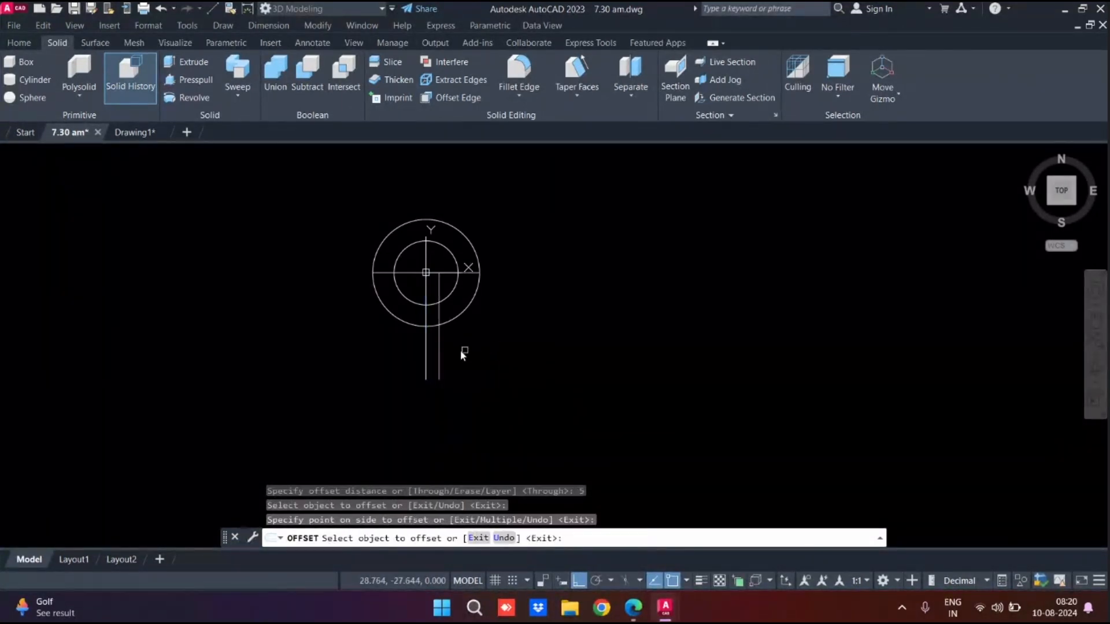
pyautogui.click(427, 351)
pyautogui.click(346, 361)
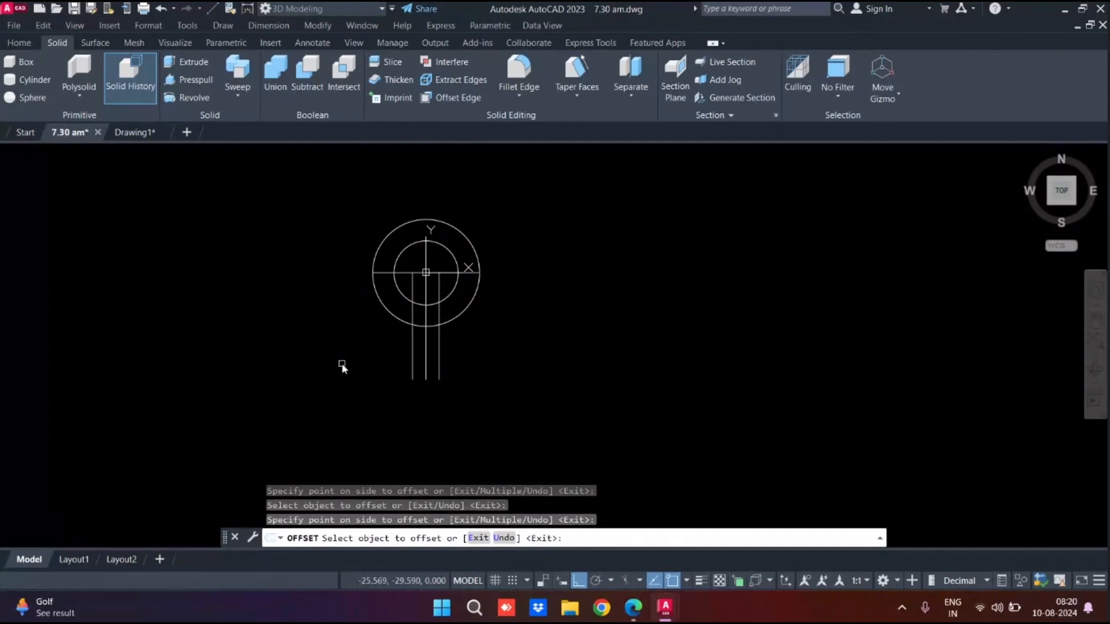
pyautogui.press('Escape')
# Step: Check the base dimensions in Drawing1 and draw a closed 75 by 8 rectangle in 7.30 am, centred below the vertical line's lower end
pyautogui.scroll(2, 339, 360)
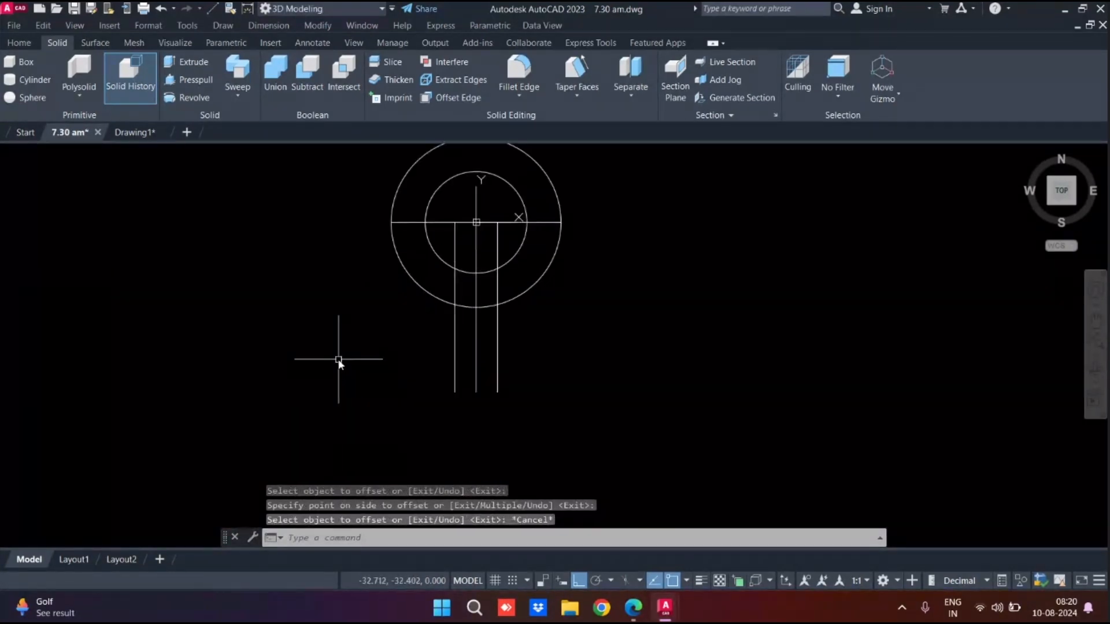
pyautogui.moveTo(339, 360); pyautogui.dragTo(275, 364, button='middle')
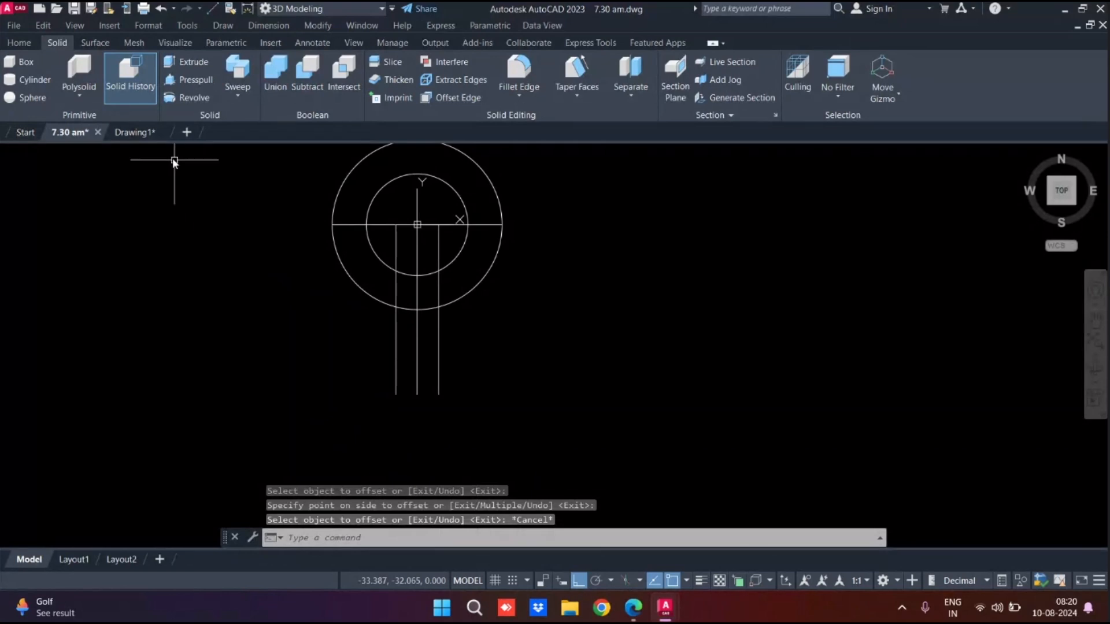
pyautogui.click(145, 133)
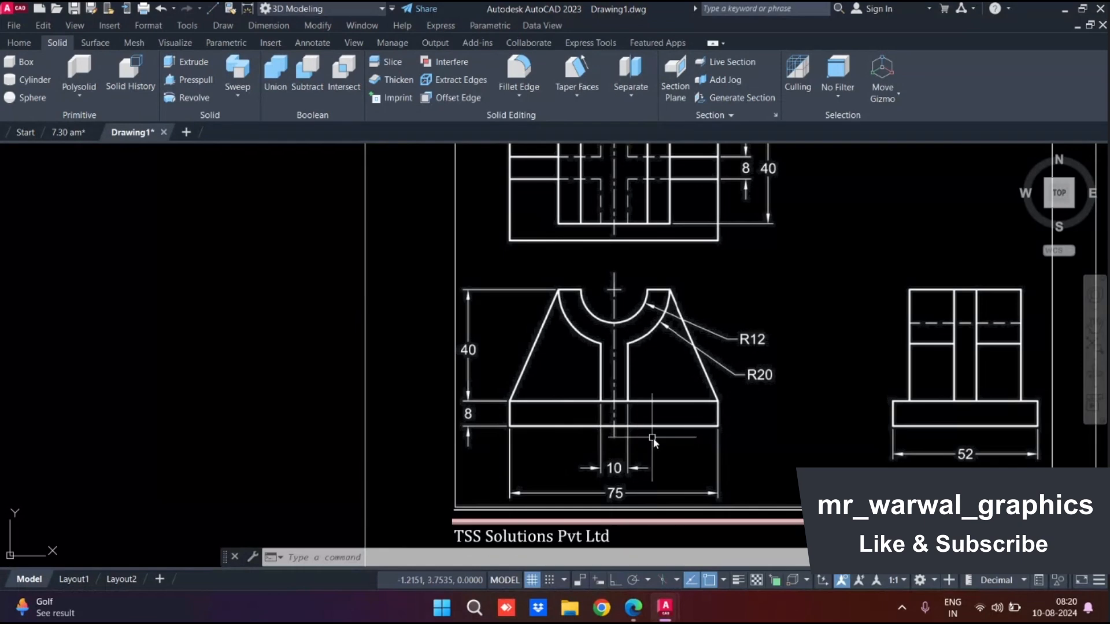
pyautogui.click(68, 133)
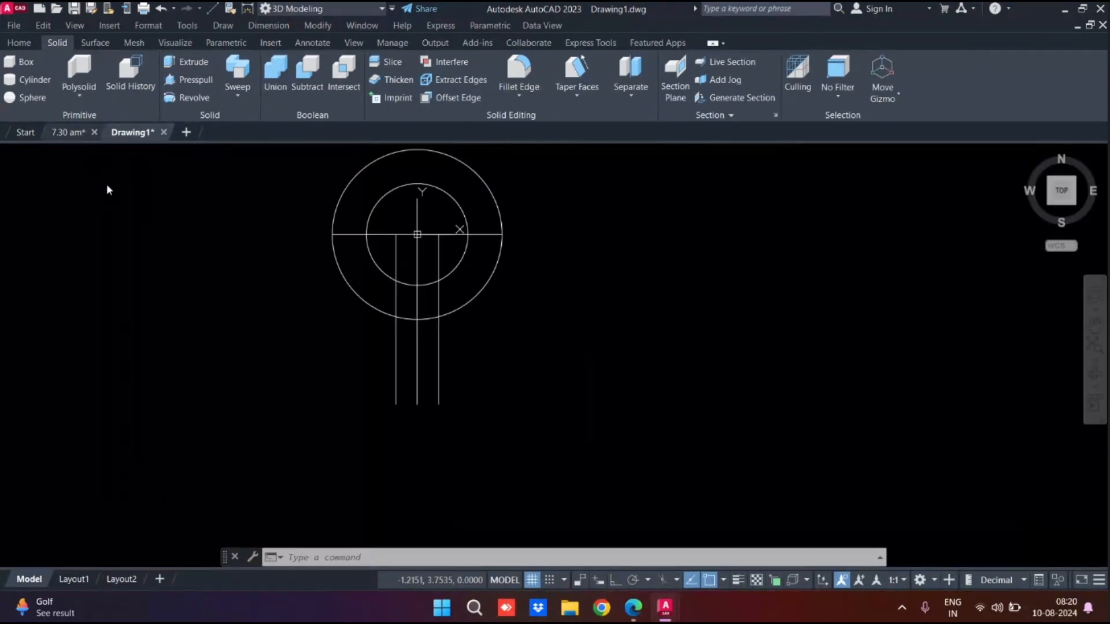
pyautogui.write('l')
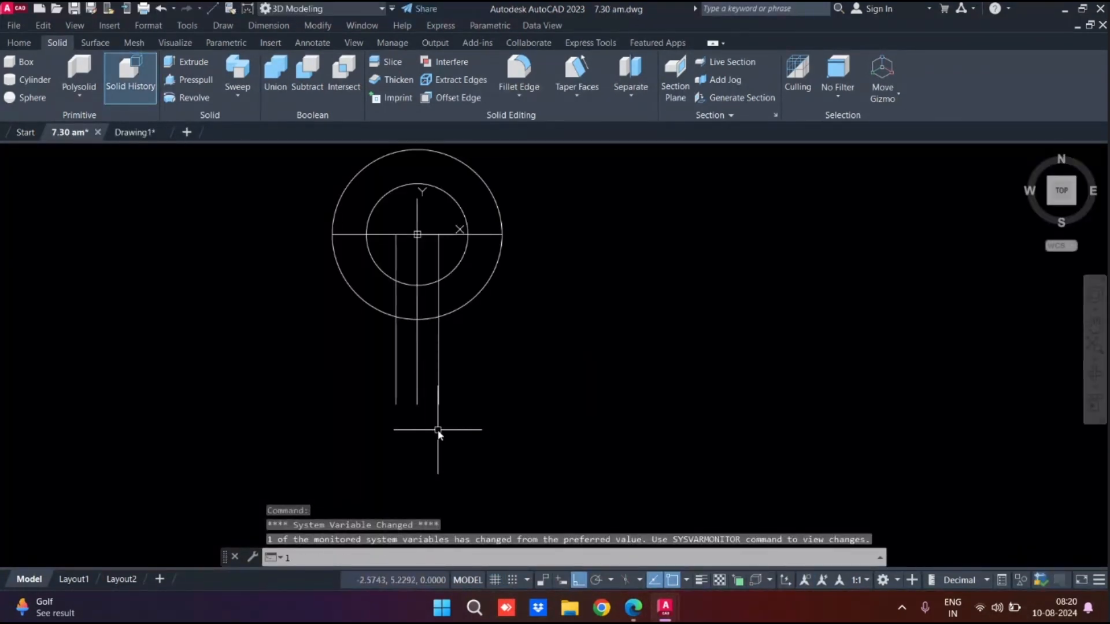
pyautogui.press('Return')
pyautogui.click(417, 404)
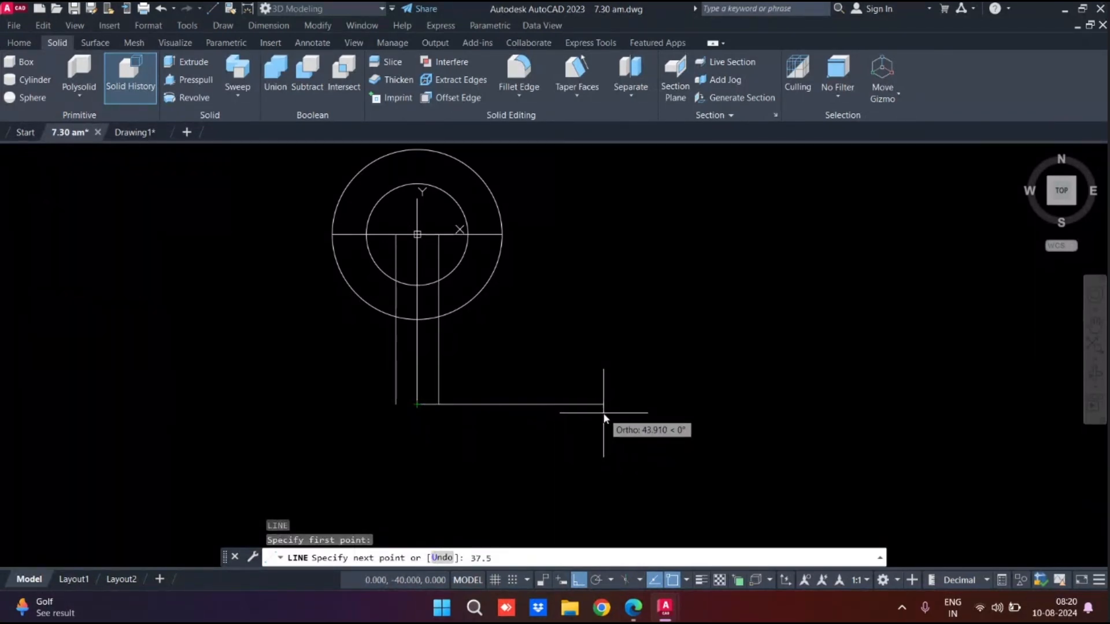
pyautogui.press('Return')
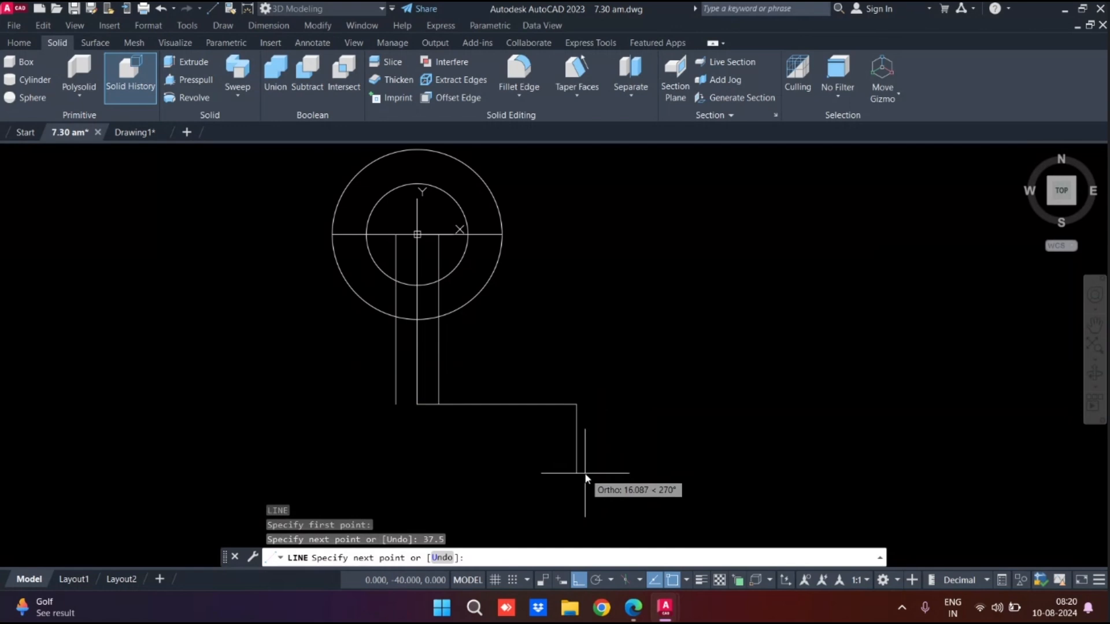
pyautogui.press('Return')
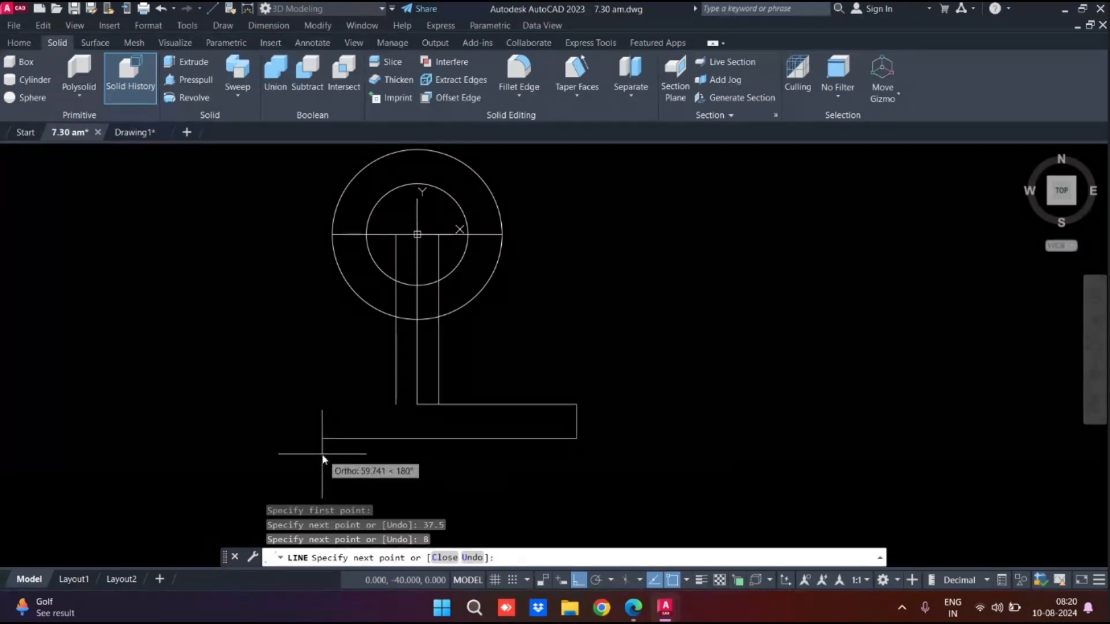
pyautogui.write('75')
pyautogui.press('Return')
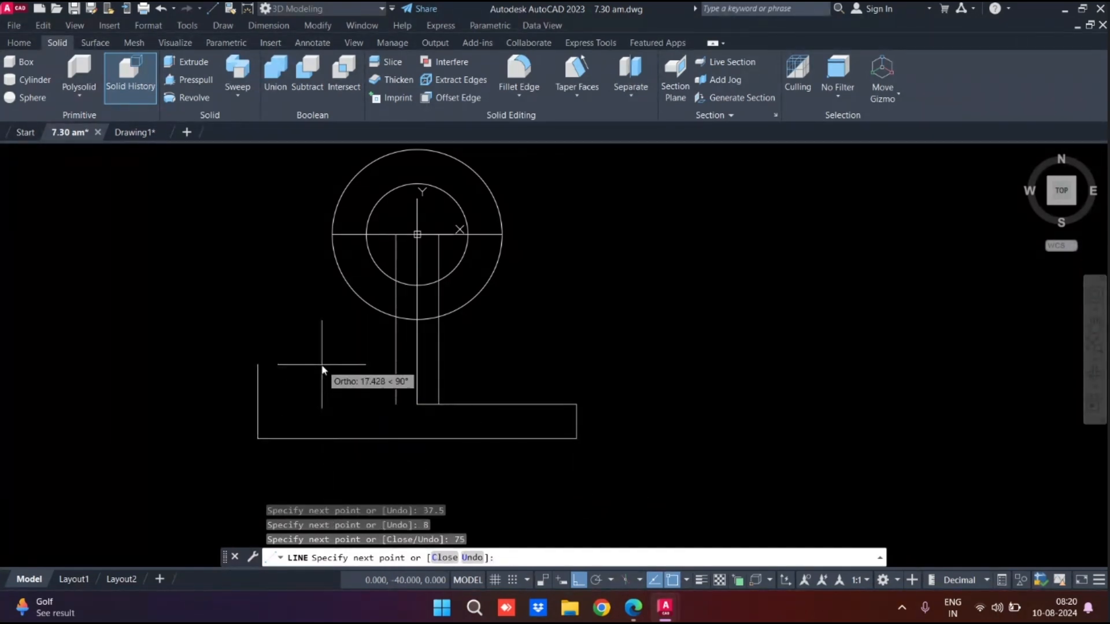
pyautogui.write('8')
pyautogui.press('Return')
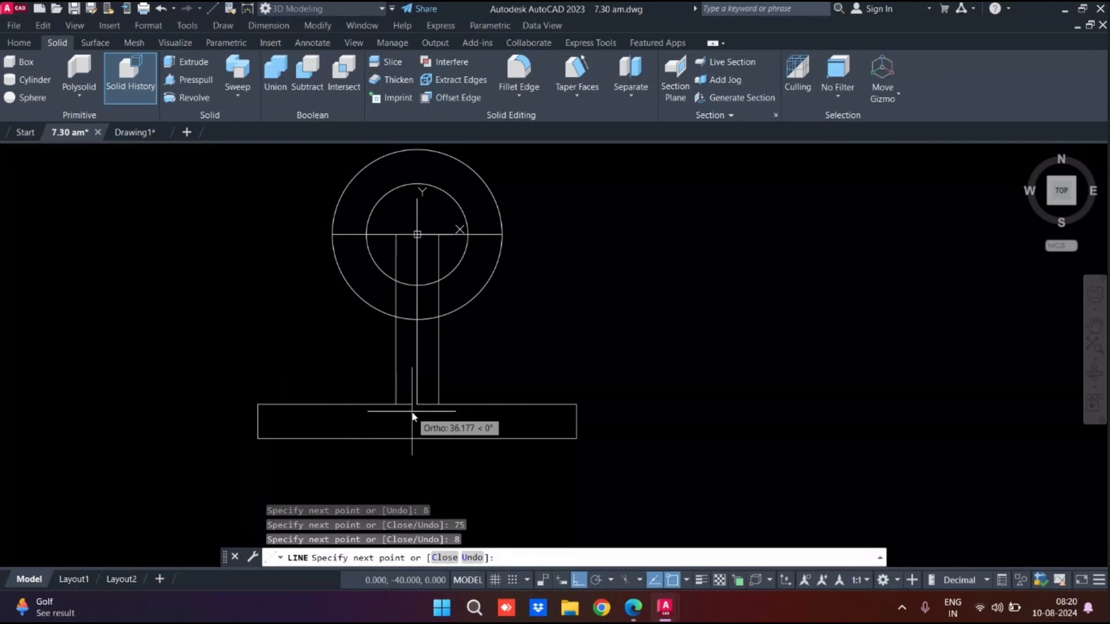
pyautogui.press('Return')
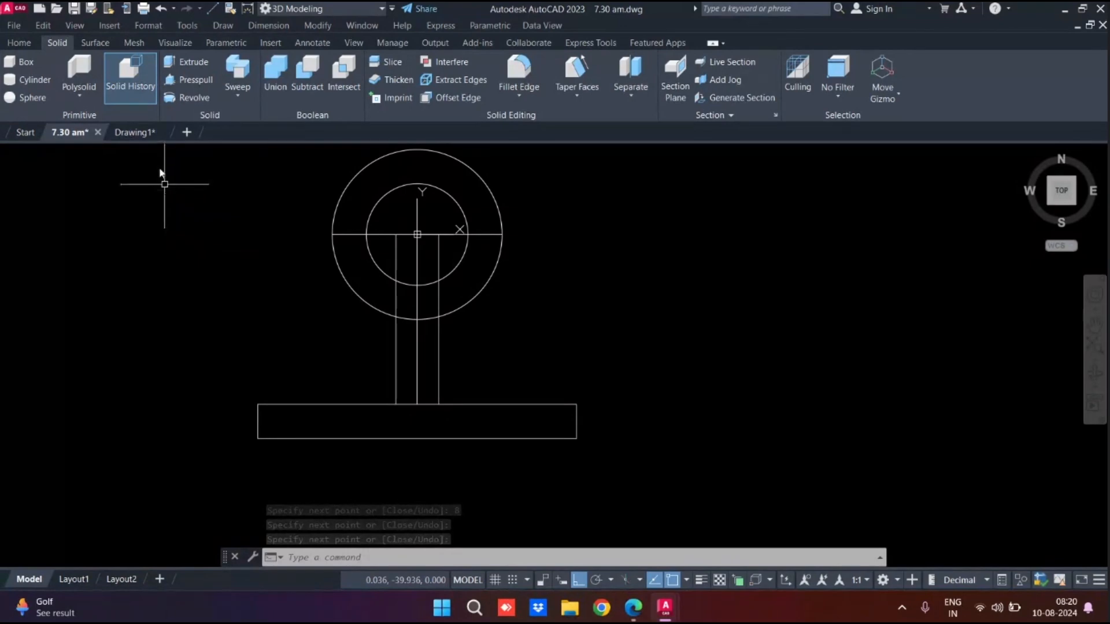
# Step: Check the sloping sides in Drawing1 and draw a line from the outer circle's right quadrant to the base's upper-right corner in 7.30 am
pyautogui.click(145, 135)
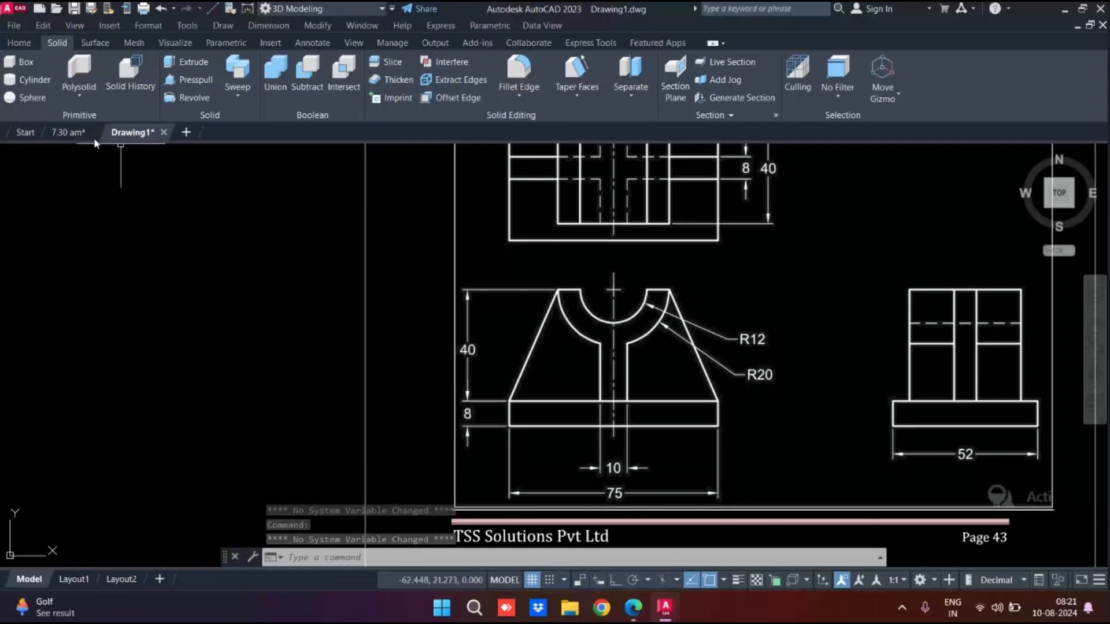
pyautogui.click(74, 136)
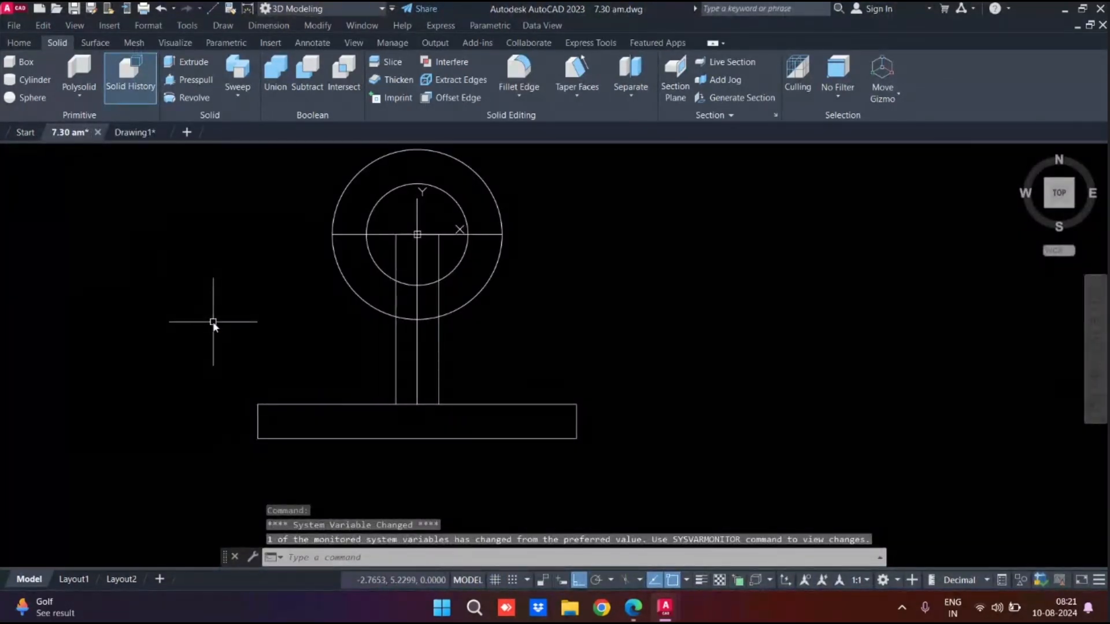
pyautogui.write('l')
pyautogui.press('Return')
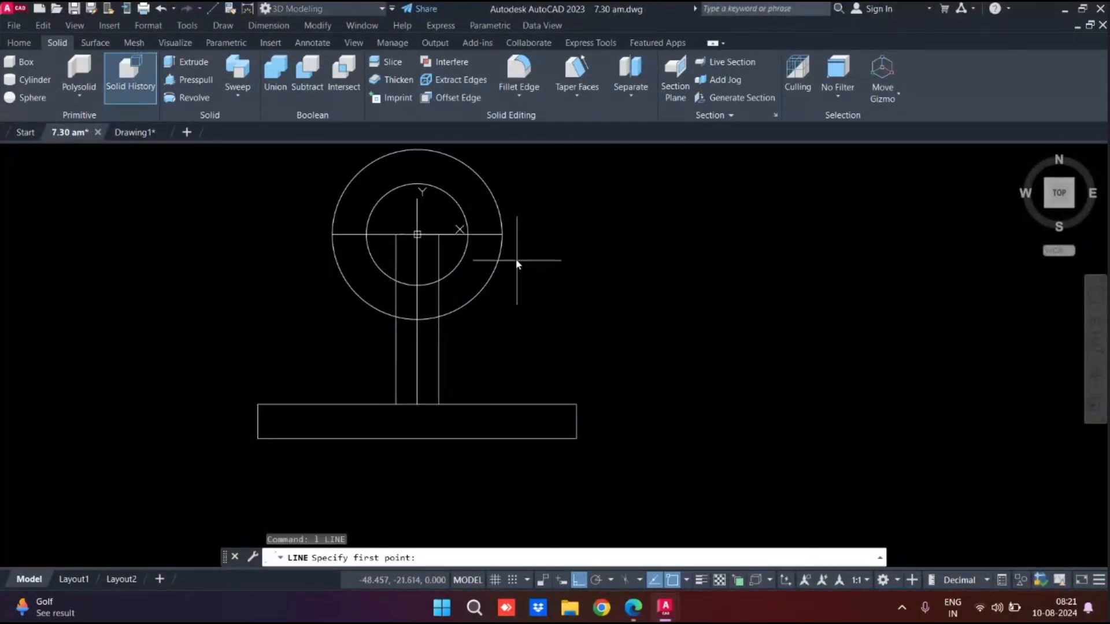
pyautogui.click(502, 235)
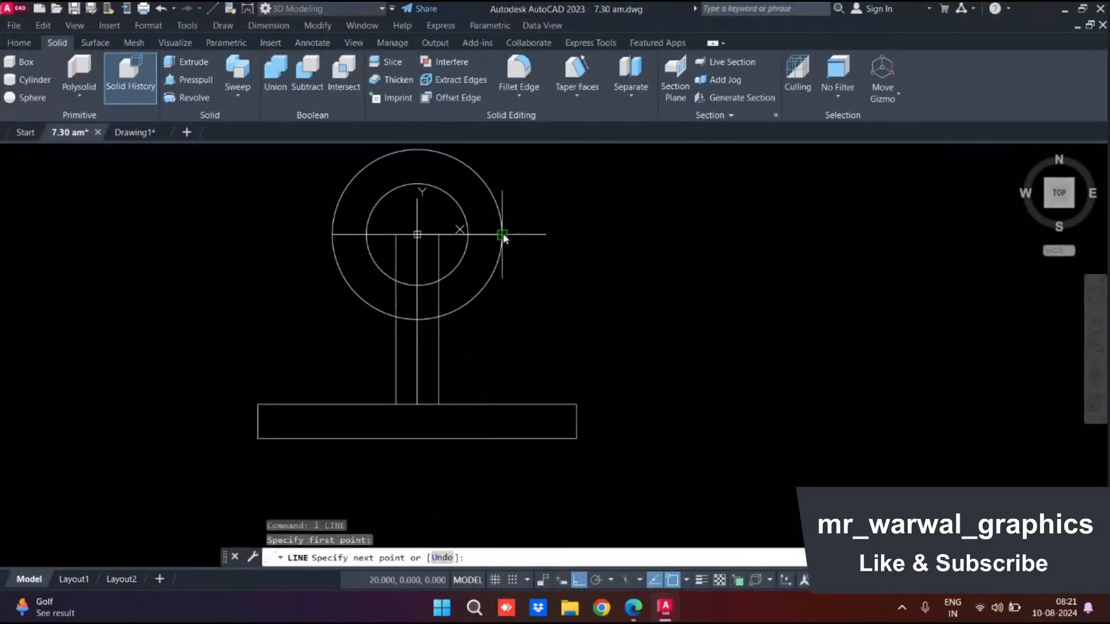
pyautogui.click(576, 404)
pyautogui.press('Return')
# Step: Draw a matching sloped line from the outer circle's left quadrant to the base's upper-left corner
pyautogui.press('Return')
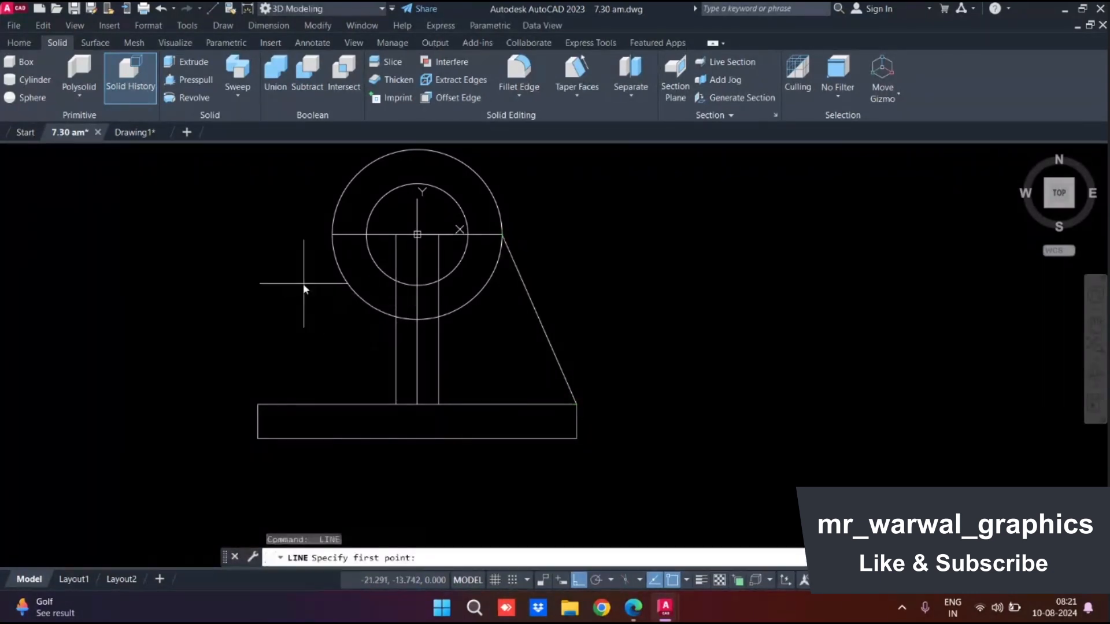
pyautogui.click(332, 235)
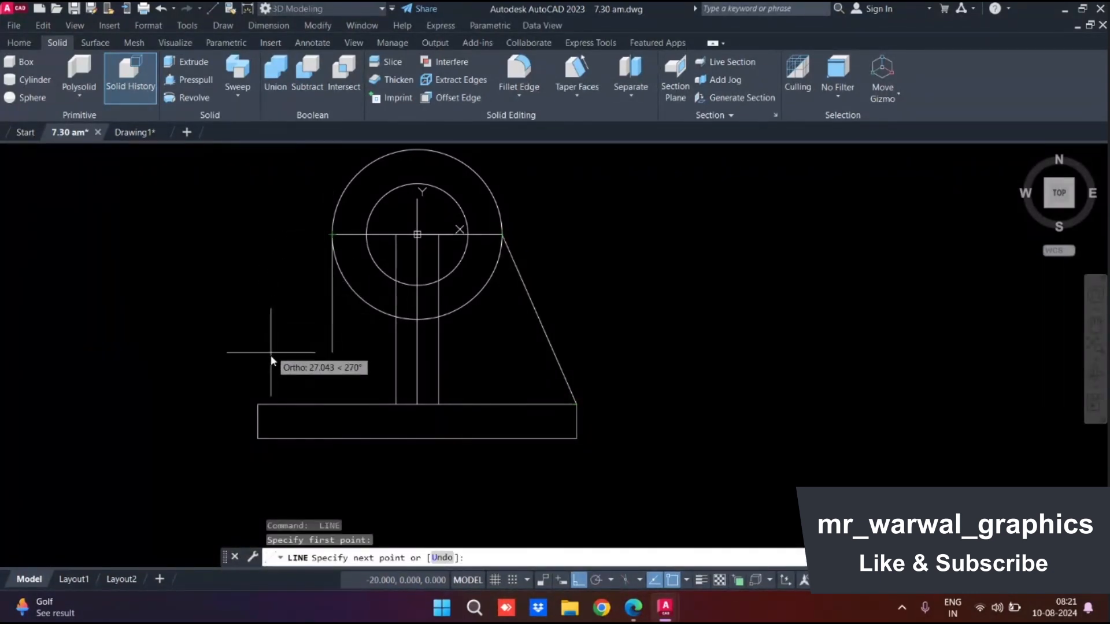
pyautogui.click(258, 404)
pyautogui.press('Return')
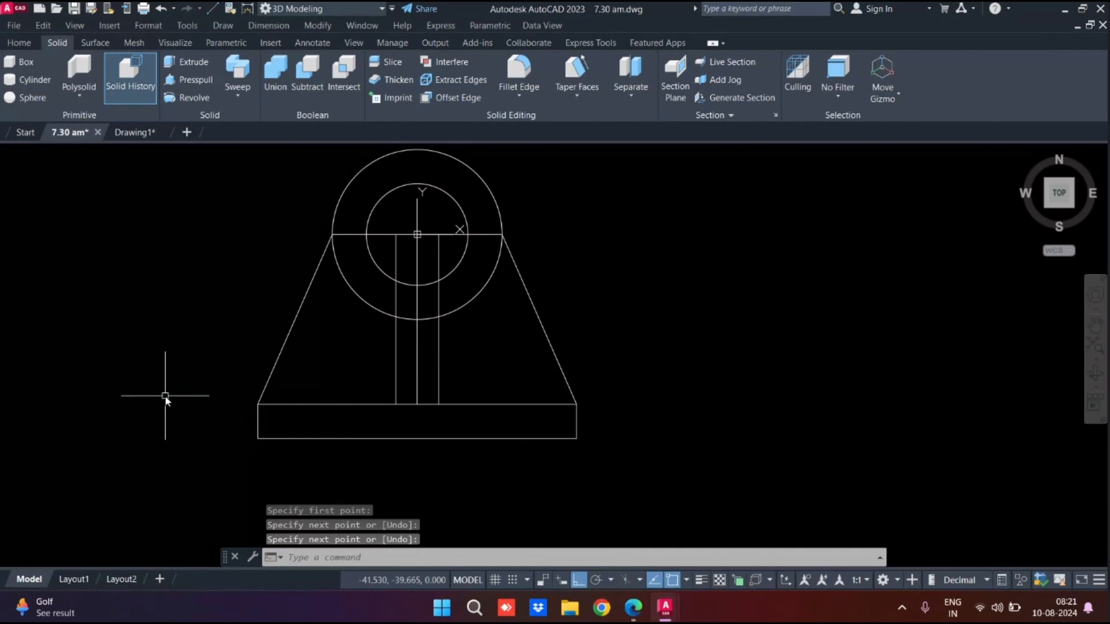
# Step: Trim the circles' upper halves, the horizontal line inside the inner circle, the centre line, and the web lines and outer arc inside the cradle
pyautogui.write('t')
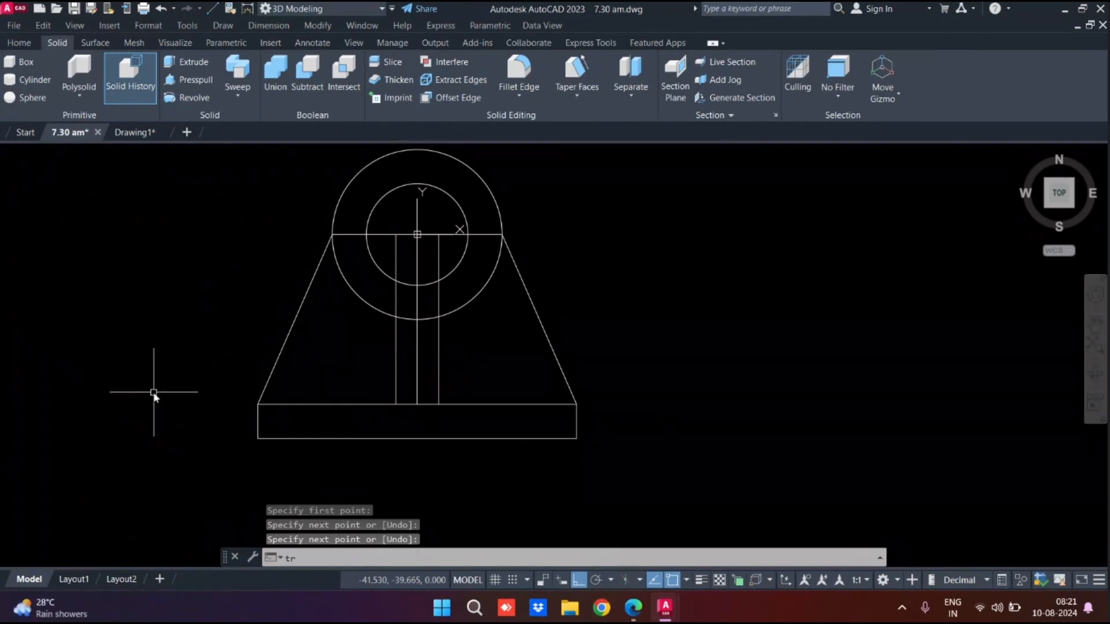
pyautogui.write('r')
pyautogui.press('Return')
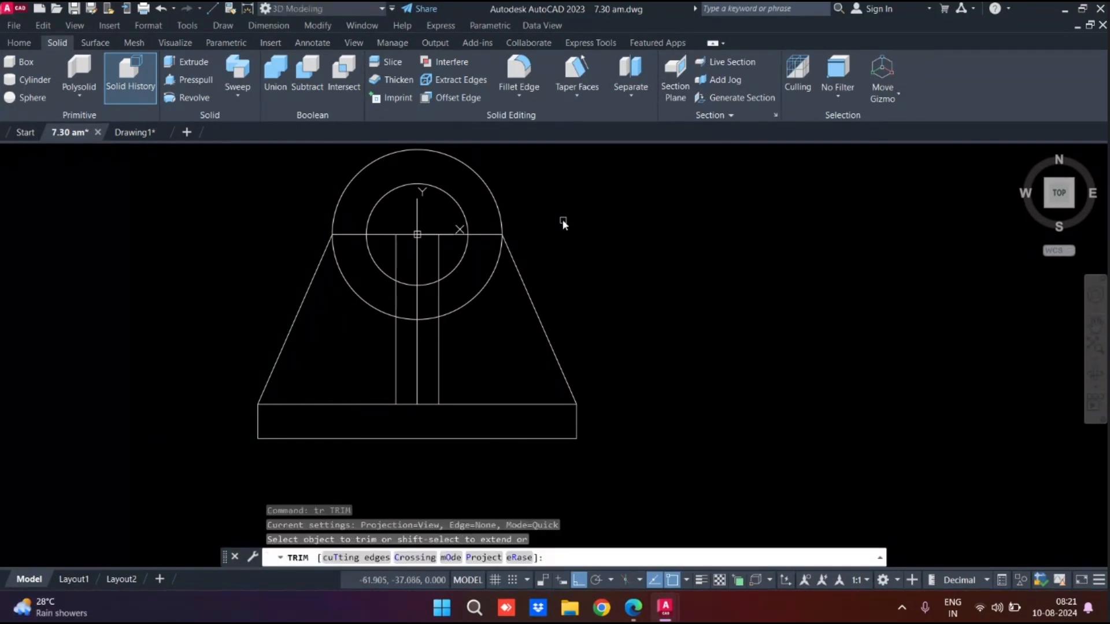
pyautogui.moveTo(562, 220)
pyautogui.mouseDown()
pyautogui.moveTo(523, 214)
pyautogui.moveTo(544, 210)
pyautogui.moveTo(295, 214)
pyautogui.mouseUp()
pyautogui.moveTo(381, 223)
pyautogui.mouseDown()
pyautogui.moveTo(398, 255)
pyautogui.moveTo(447, 222)
pyautogui.mouseUp()
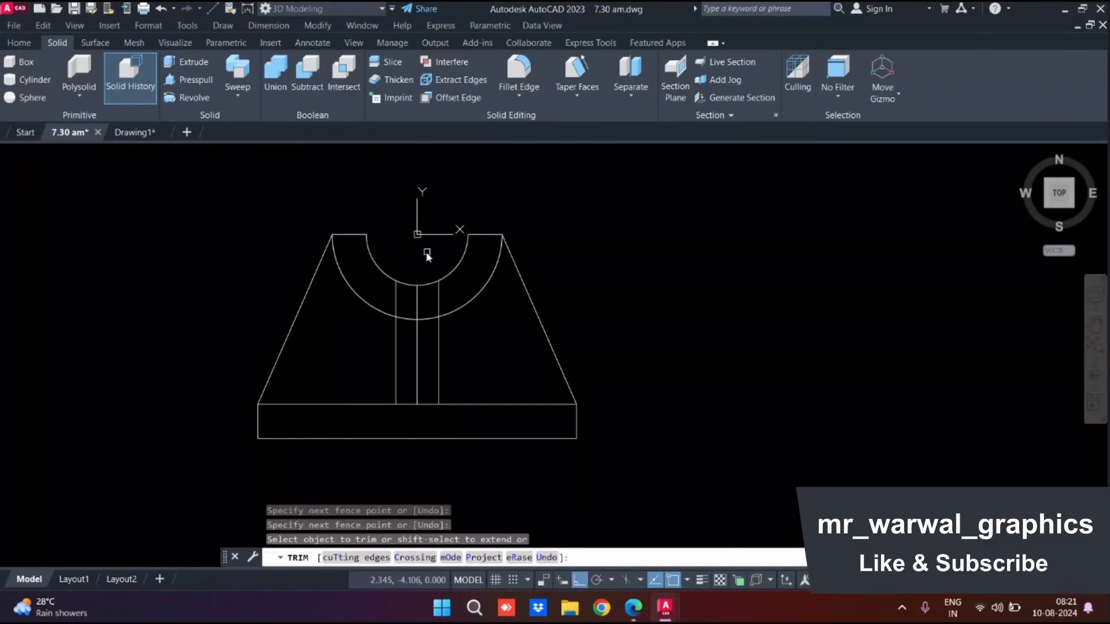
pyautogui.moveTo(451, 291)
pyautogui.mouseDown()
pyautogui.moveTo(383, 297)
pyautogui.moveTo(528, 359)
pyautogui.mouseUp()
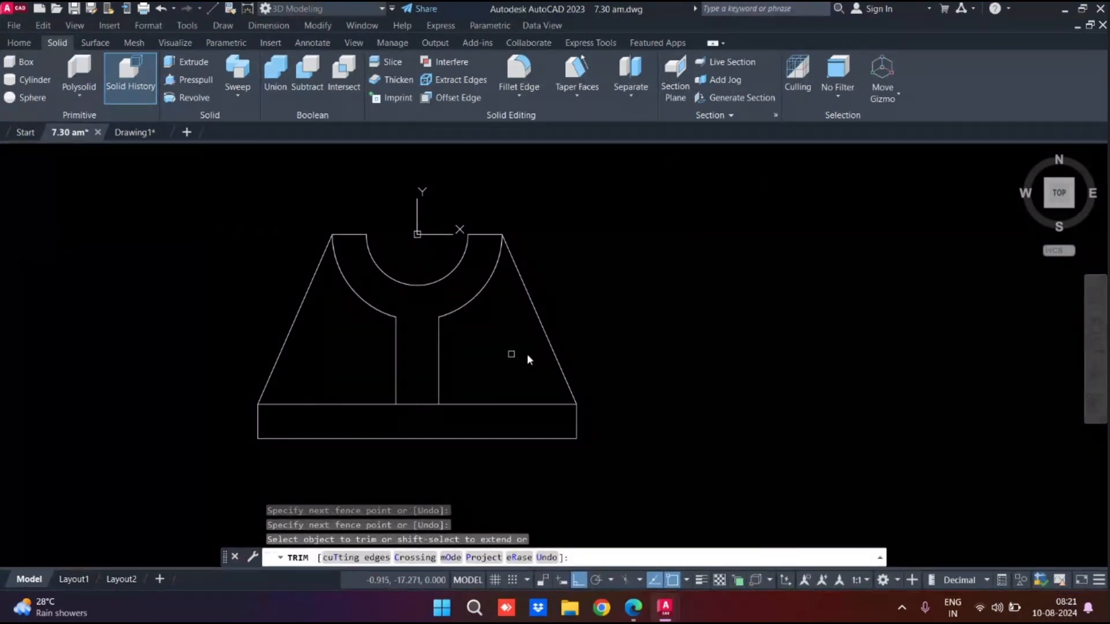
pyautogui.press('Escape')
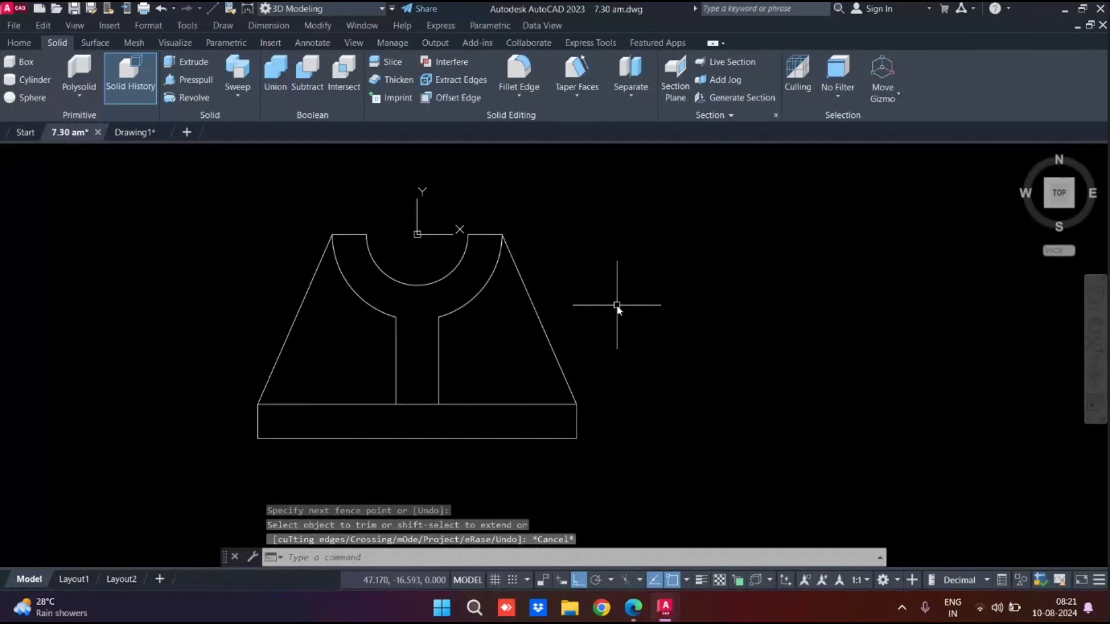
# Step: Review the trimmed front profile and examine the isometric view and the top view's depth dimensions in the Drawing1 reference
pyautogui.scroll(2, 511, 303)
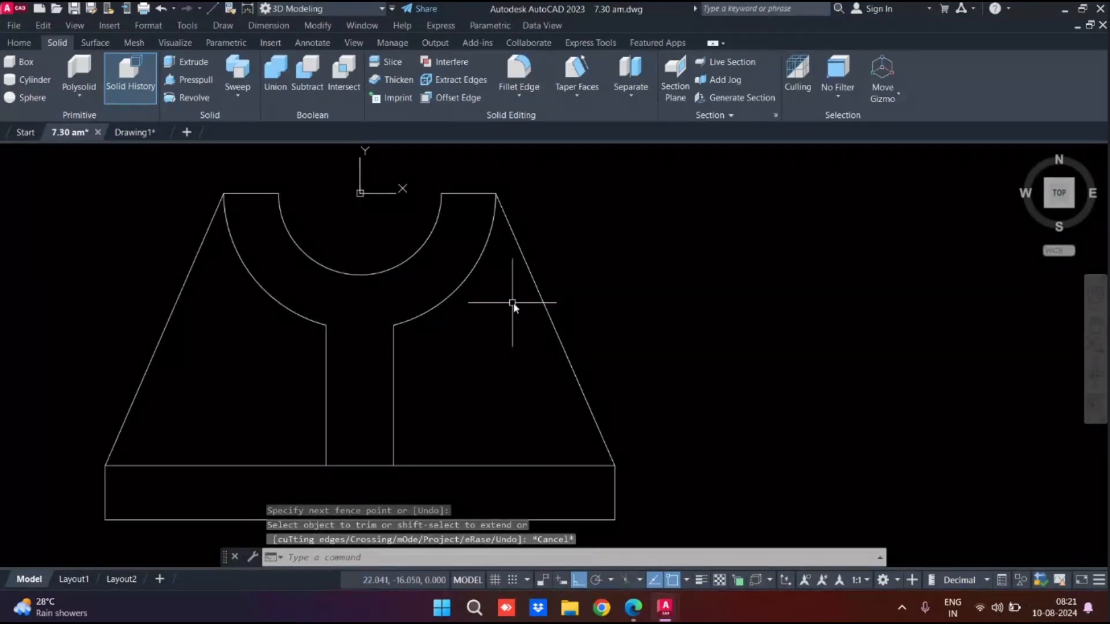
pyautogui.moveTo(513, 302)
pyautogui.mouseDown(button='middle')
pyautogui.moveTo(704, 309)
pyautogui.moveTo(644, 300)
pyautogui.mouseUp(button='middle')
pyautogui.scroll(-2, 706, 307)
pyautogui.scroll(2, 705, 308)
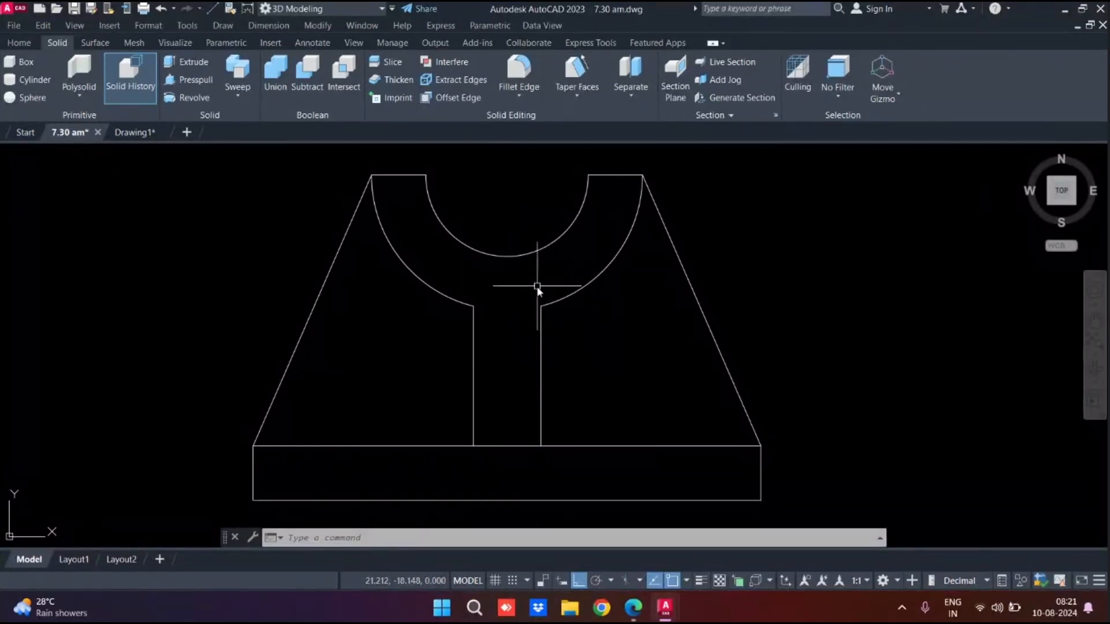
pyautogui.scroll(-2, 503, 290)
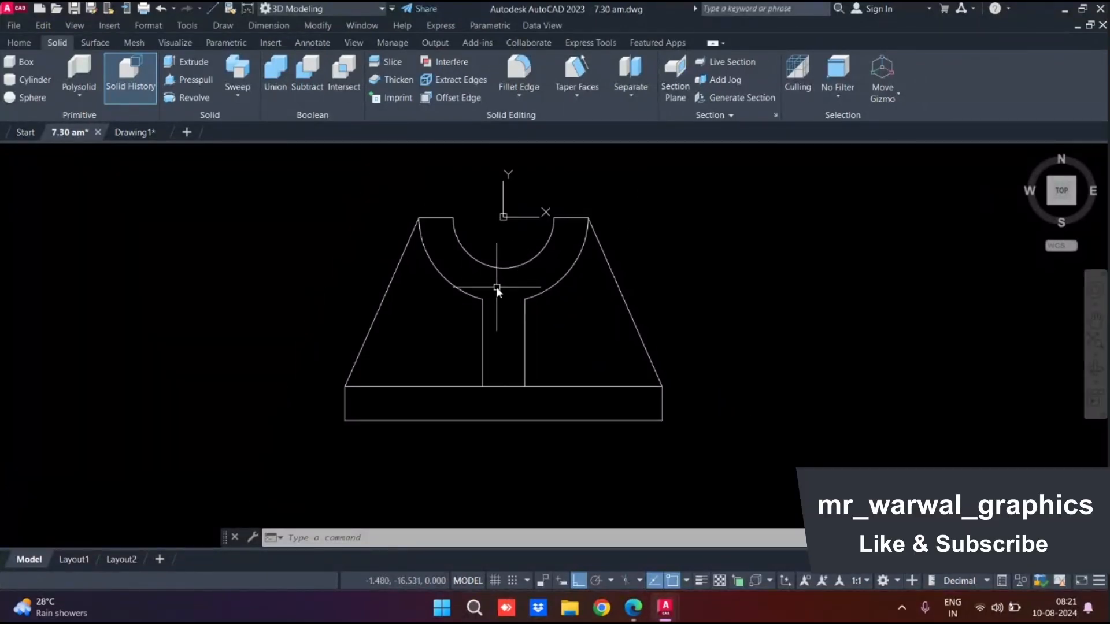
pyautogui.click(137, 134)
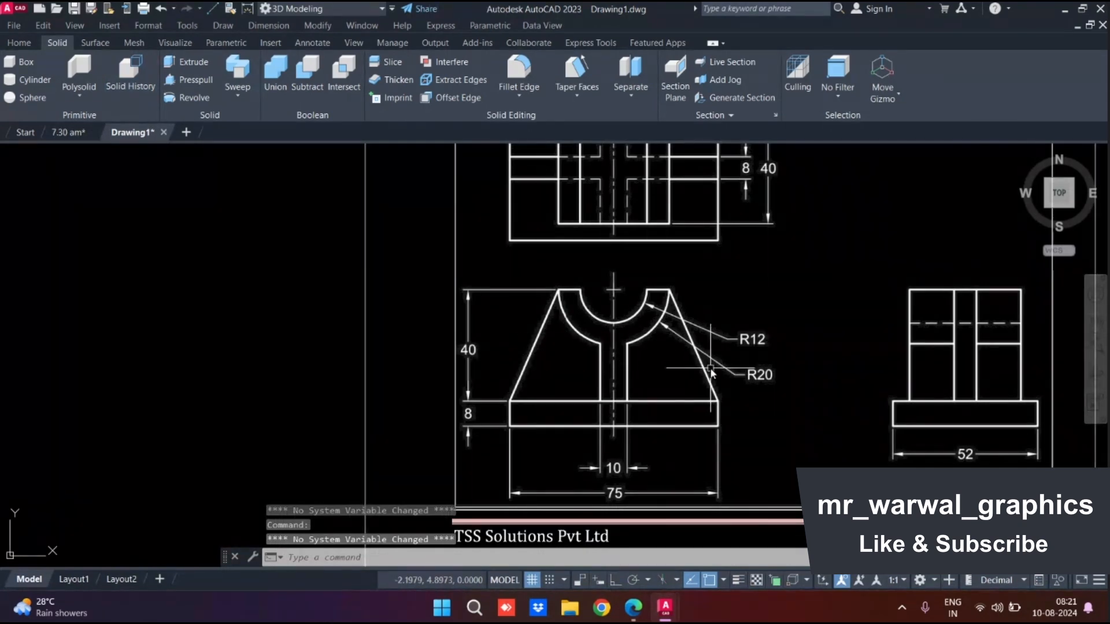
pyautogui.scroll(-2, 715, 361)
pyautogui.scroll(-2, 708, 379)
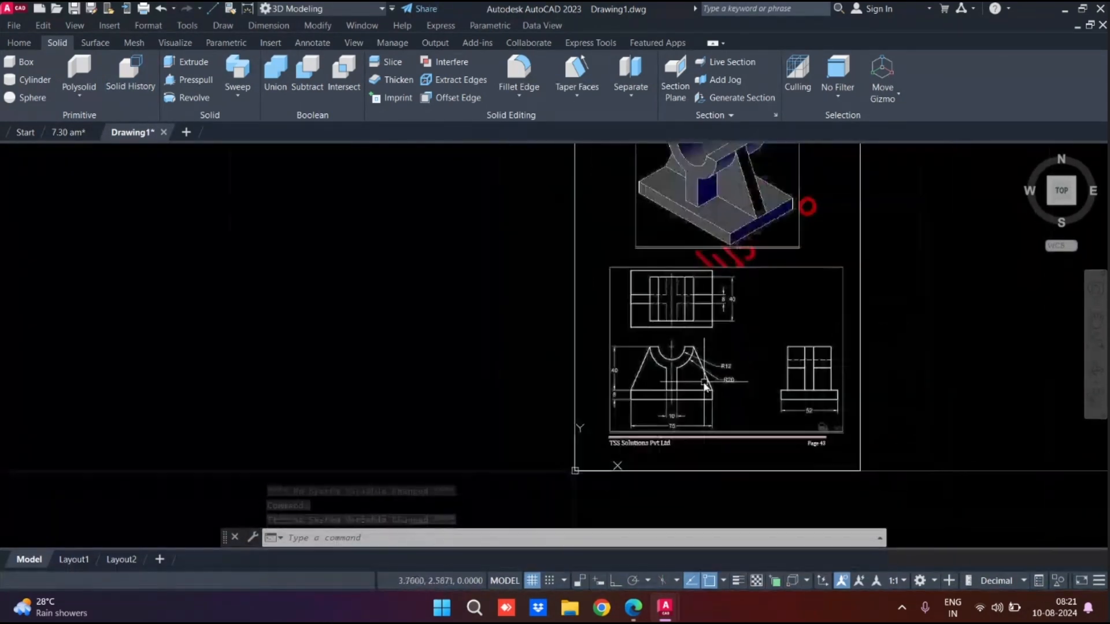
pyautogui.scroll(-2, 678, 370)
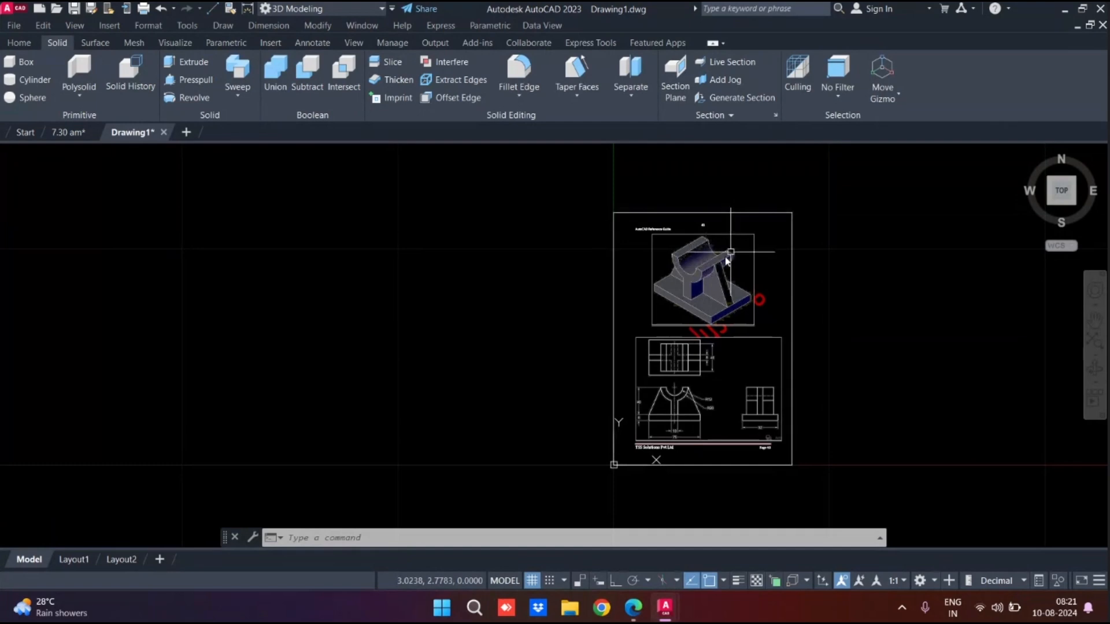
pyautogui.scroll(4, 688, 371)
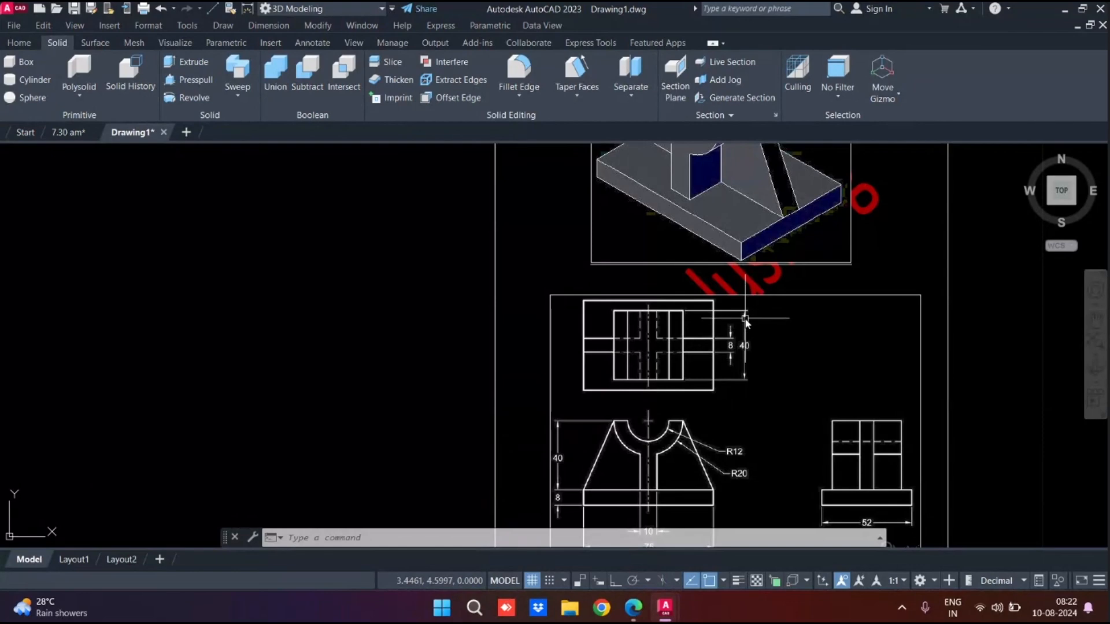
pyautogui.scroll(-2, 745, 327)
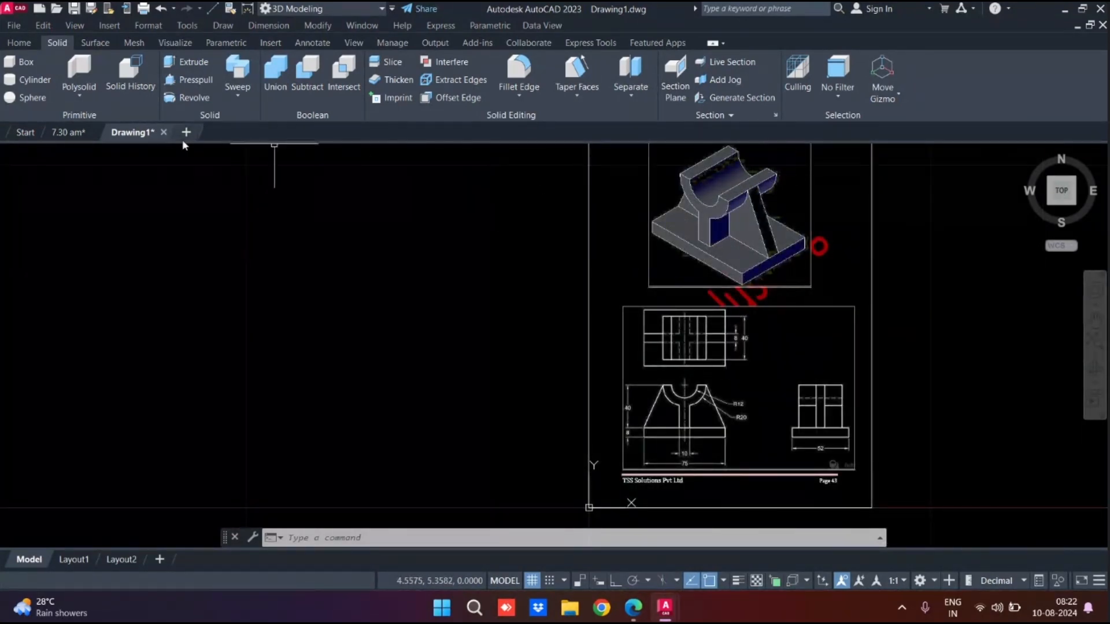
# Step: Return to 7.30 am, switch to the isometric home view, and presspull the cradle-and-web area to a height of 40
pyautogui.click(83, 131)
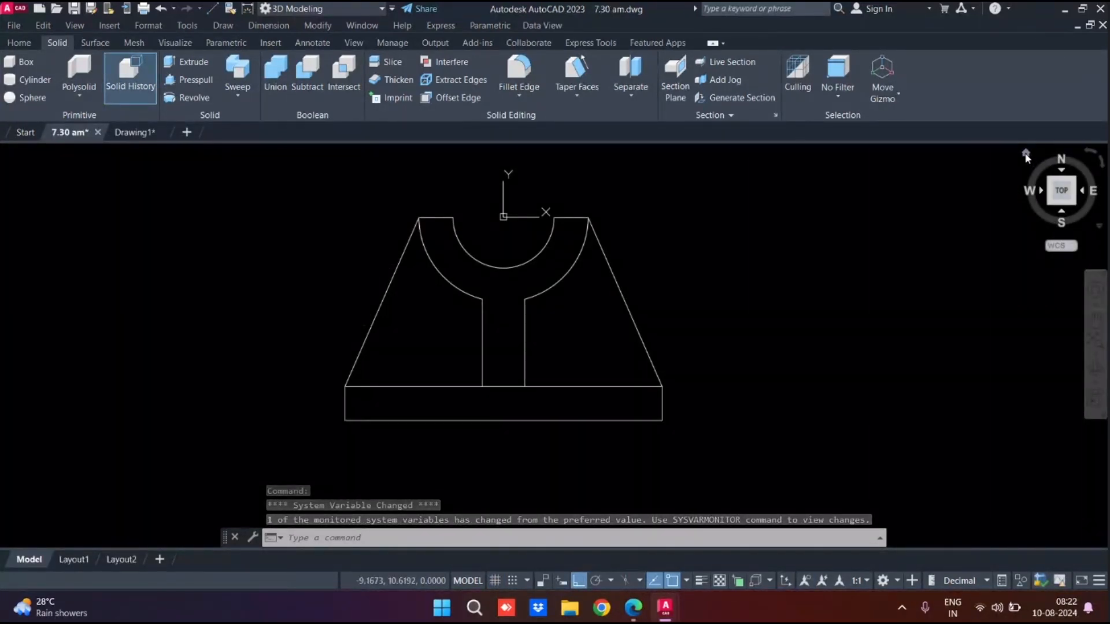
pyautogui.click(1026, 153)
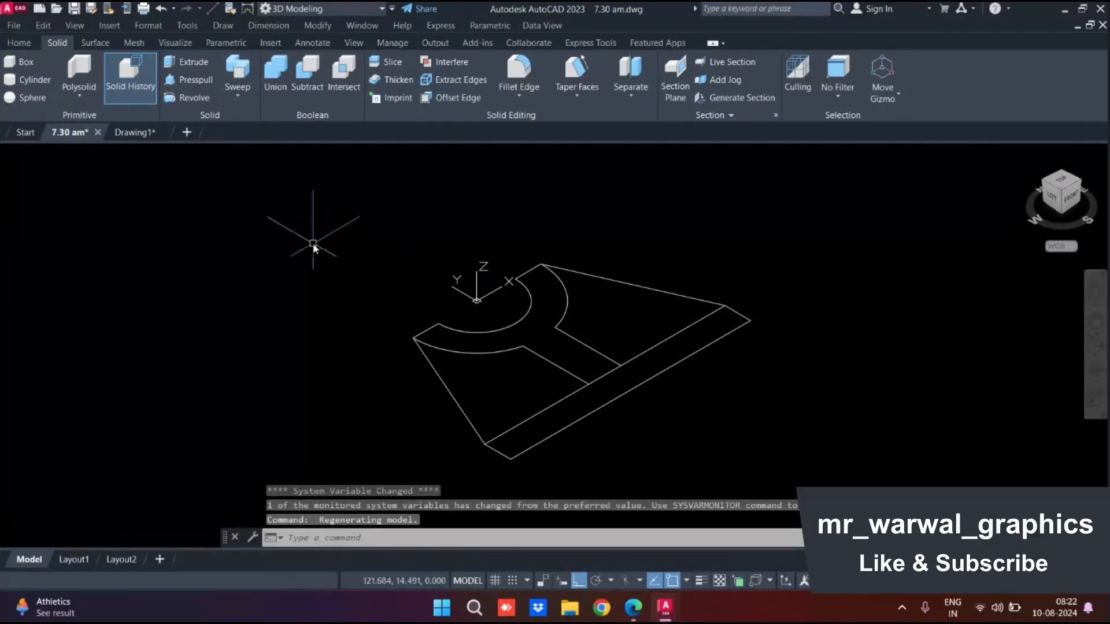
pyautogui.click(188, 79)
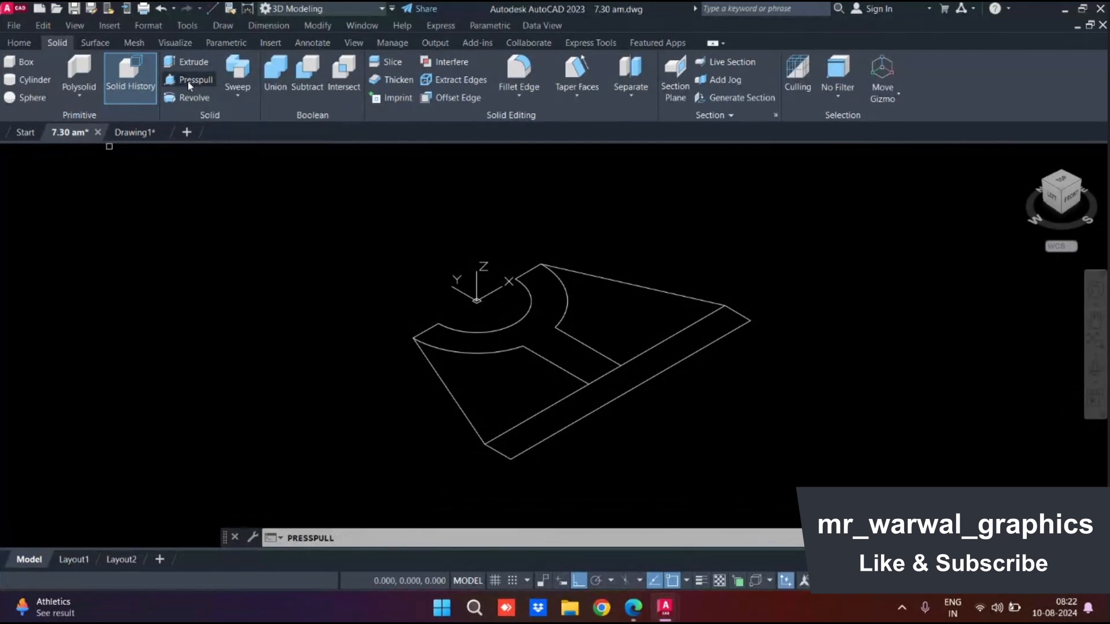
pyautogui.click(540, 335)
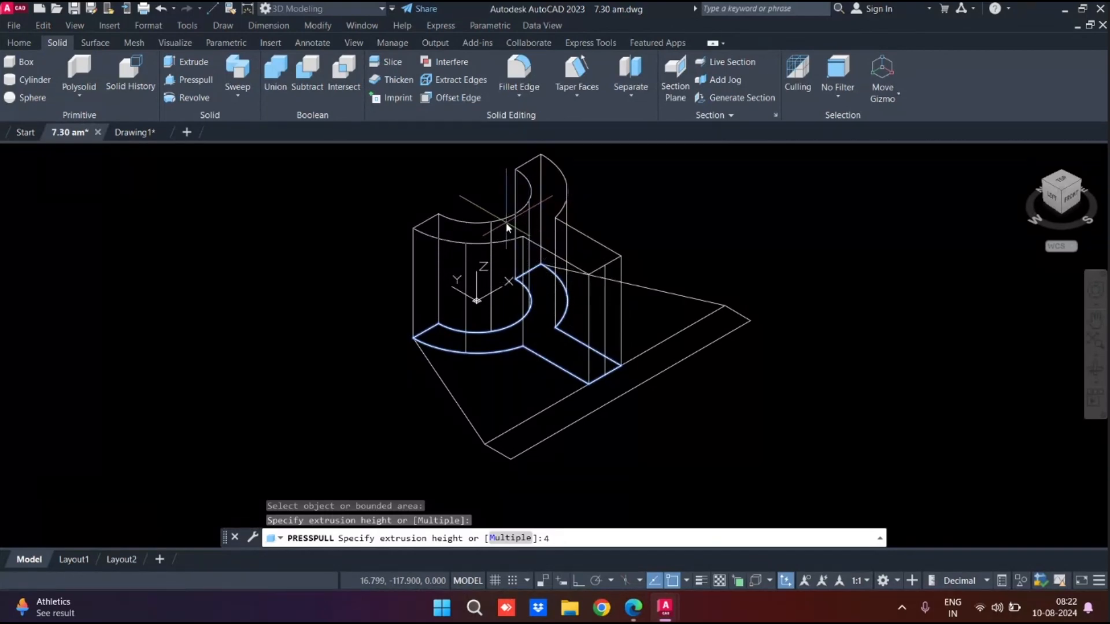
pyautogui.press('Return')
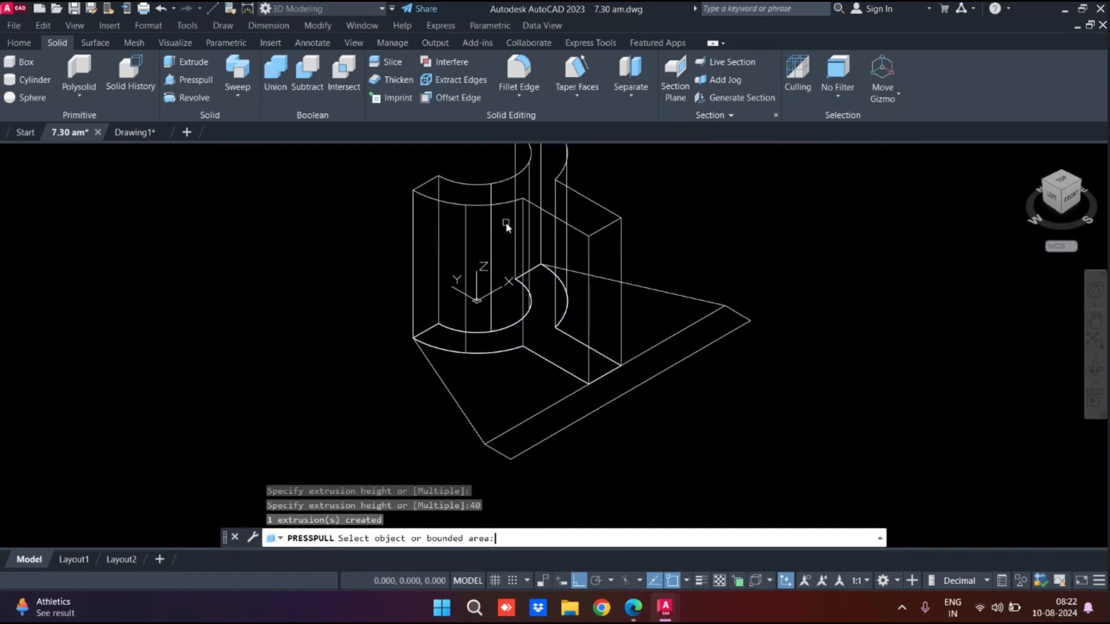
pyautogui.scroll(-4, 525, 255)
pyautogui.scroll(2, 523, 268)
pyautogui.moveTo(523, 269)
pyautogui.keyDown('shift'); pyautogui.mouseDown(button='middle')
pyautogui.moveTo(523, 243)
pyautogui.moveTo(506, 265)
pyautogui.mouseUp(button='middle'); pyautogui.keyUp('shift')
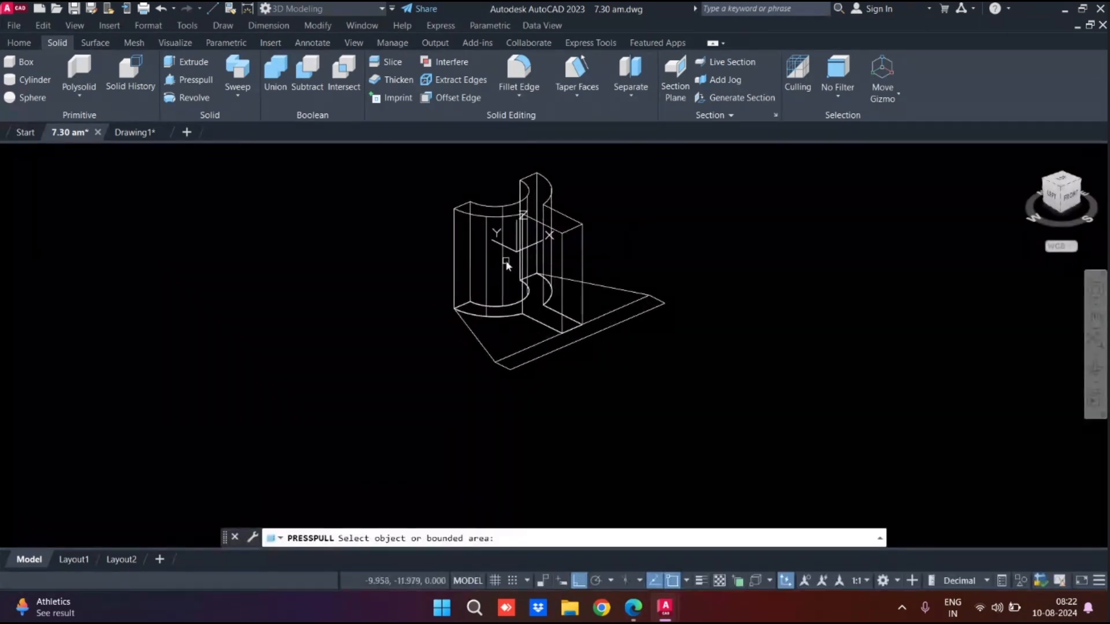
# Step: Check the rib thickness in Drawing1's top view and presspull the area between the left sloped line and the web by 8 in 7.30 am
pyautogui.click(123, 131)
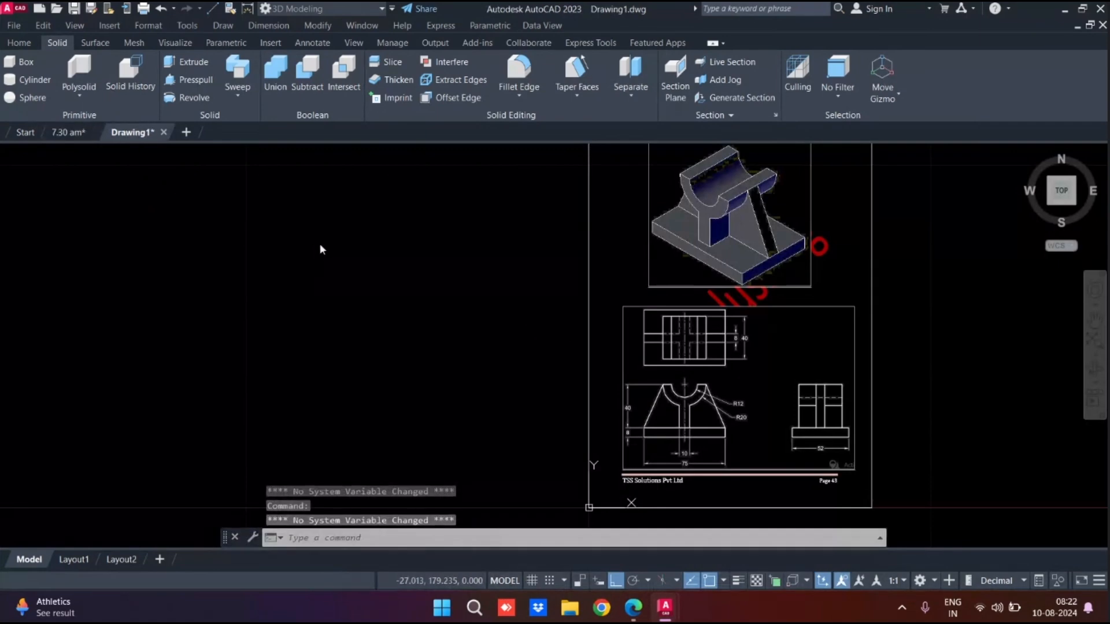
pyautogui.scroll(2, 719, 395)
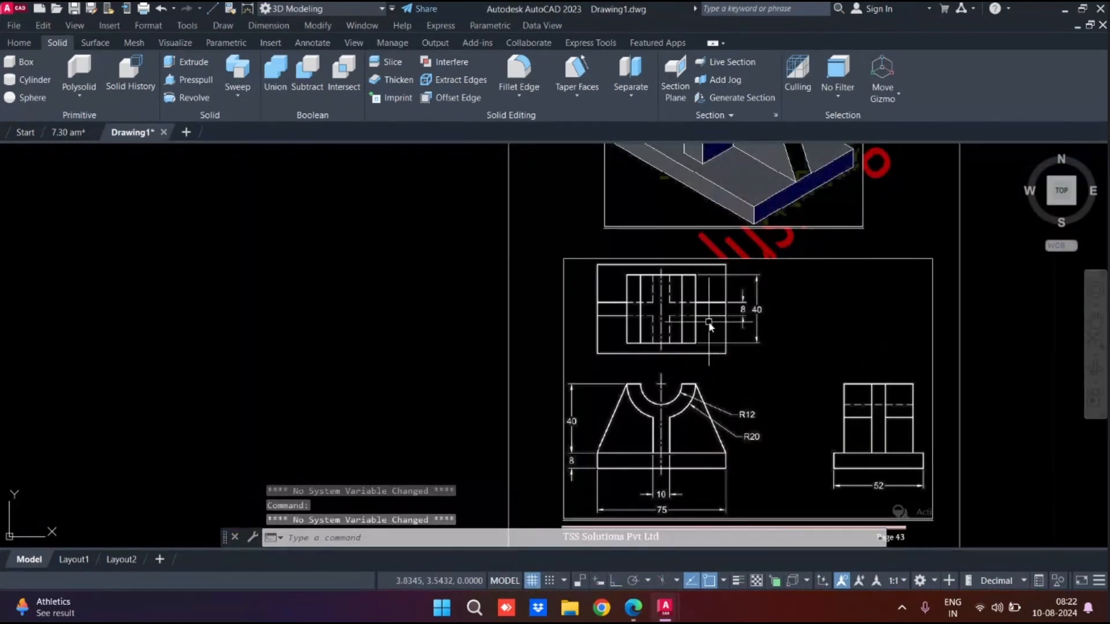
pyautogui.moveTo(709, 322); pyautogui.dragTo(681, 499, button='middle')
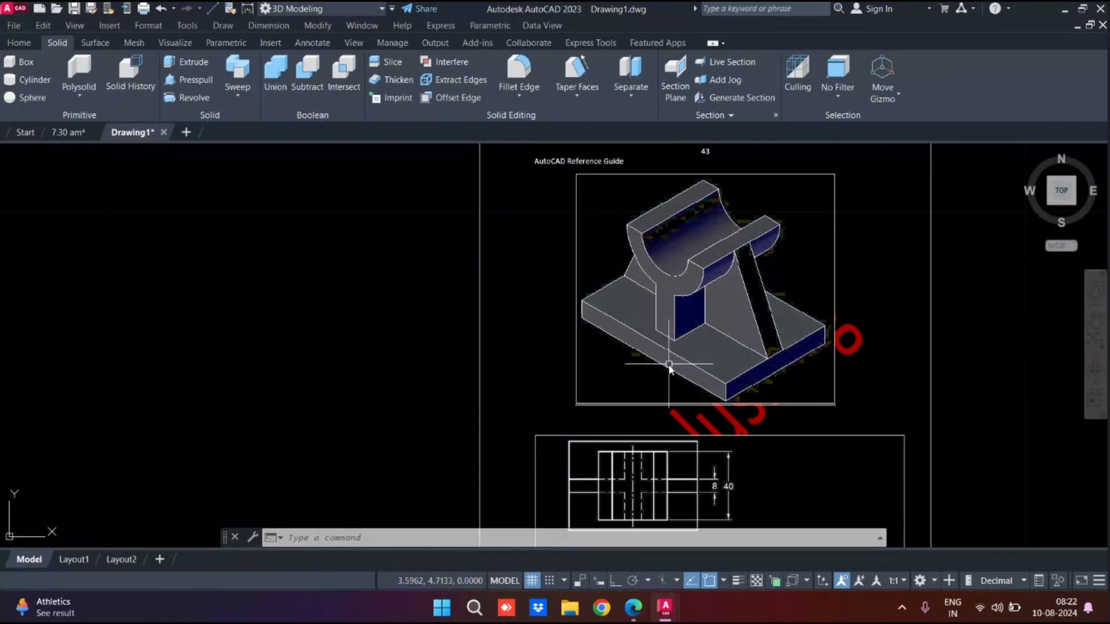
pyautogui.moveTo(669, 368)
pyautogui.mouseDown(button='middle')
pyautogui.moveTo(610, 256)
pyautogui.moveTo(564, 212)
pyautogui.mouseUp(button='middle')
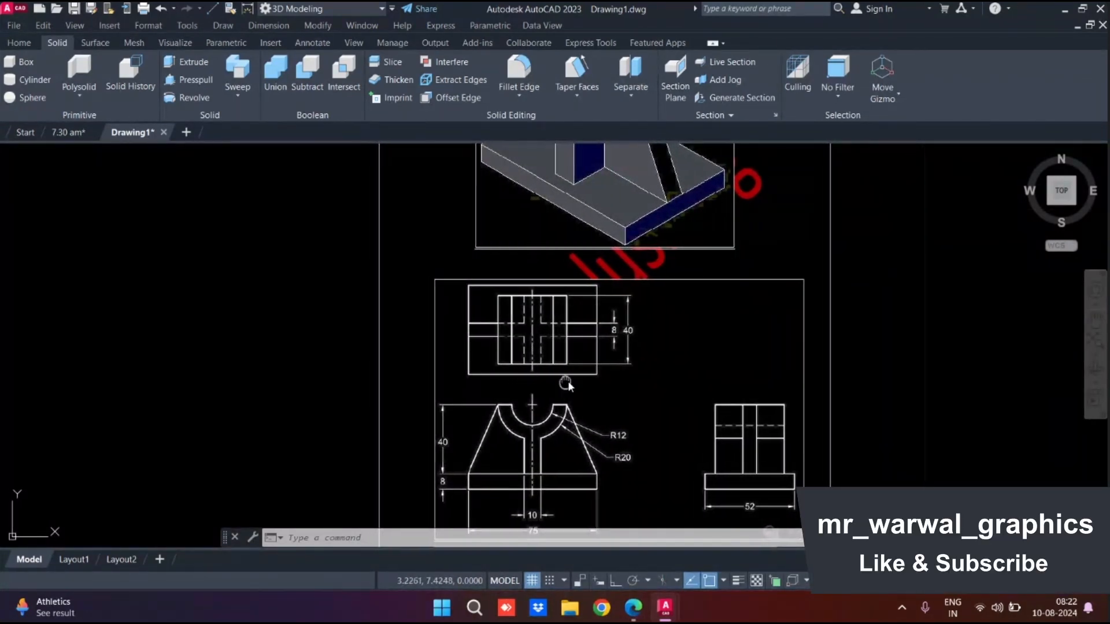
pyautogui.moveTo(568, 379); pyautogui.dragTo(595, 372, button='middle')
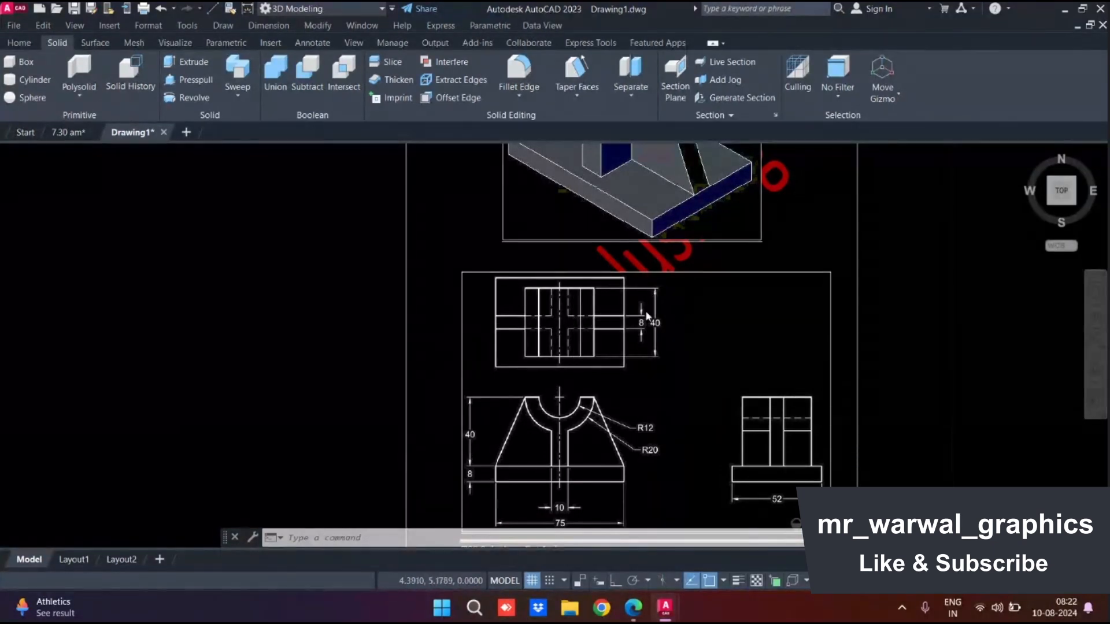
pyautogui.scroll(2, 646, 315)
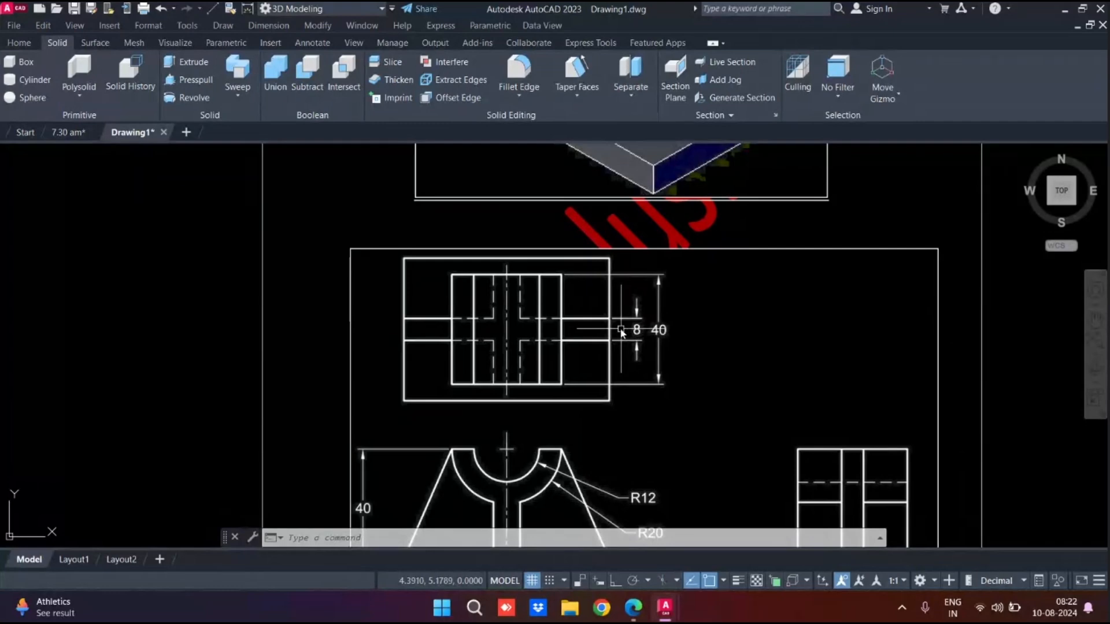
pyautogui.click(77, 137)
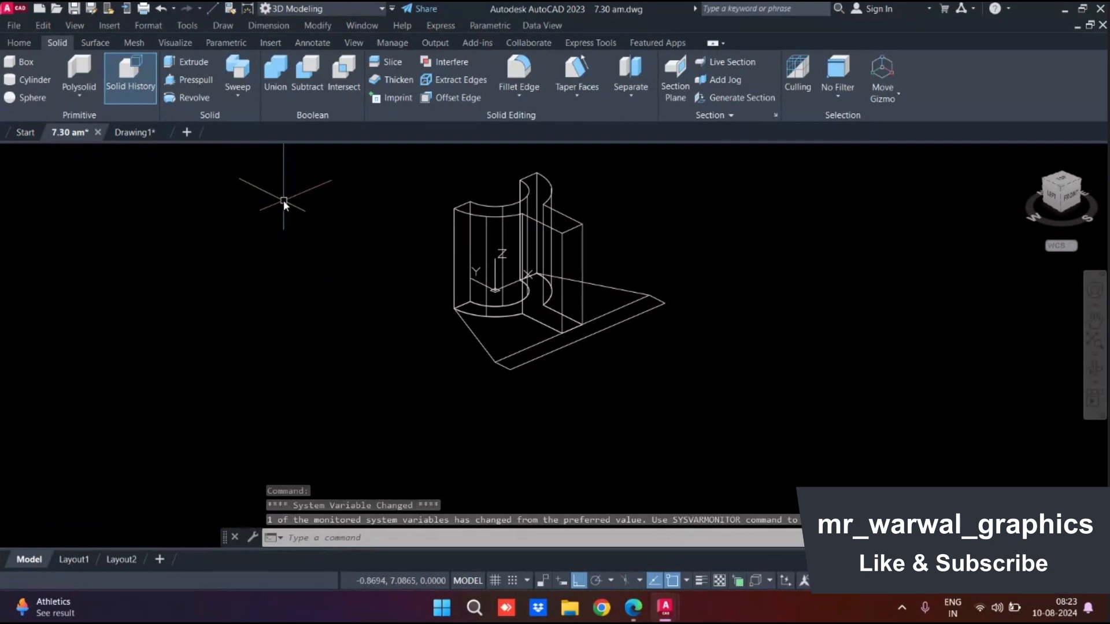
pyautogui.click(190, 82)
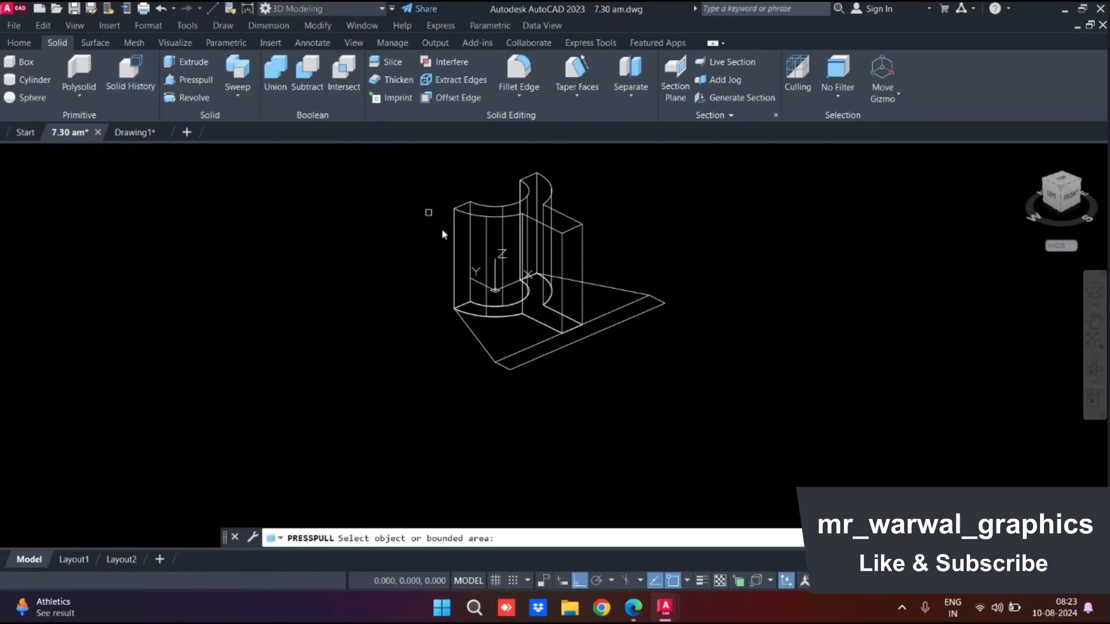
pyautogui.click(515, 331)
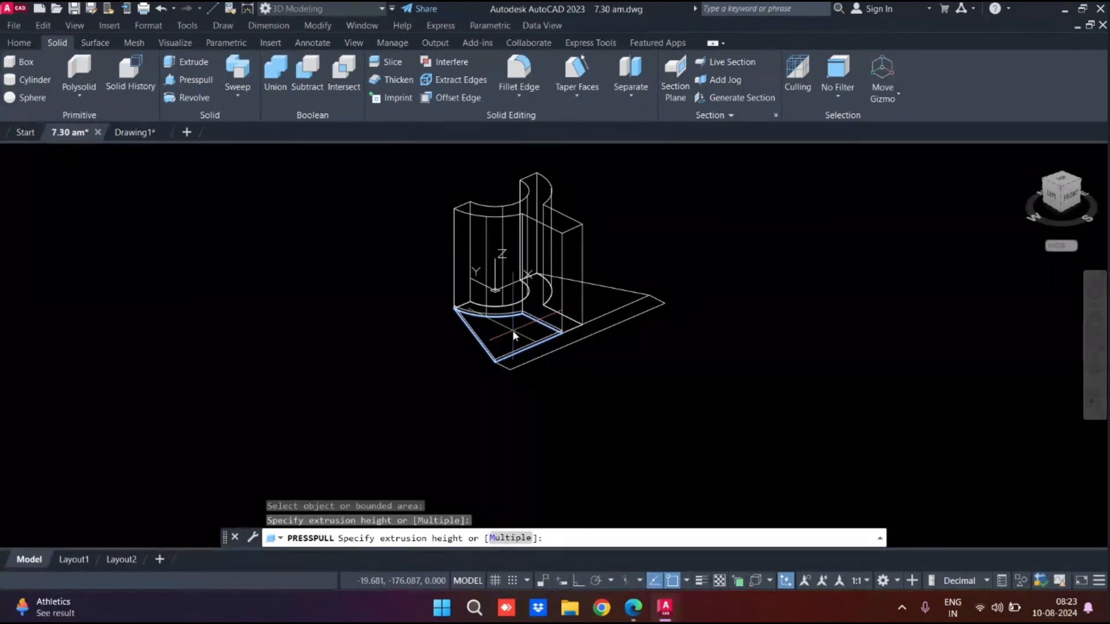
pyautogui.write('8')
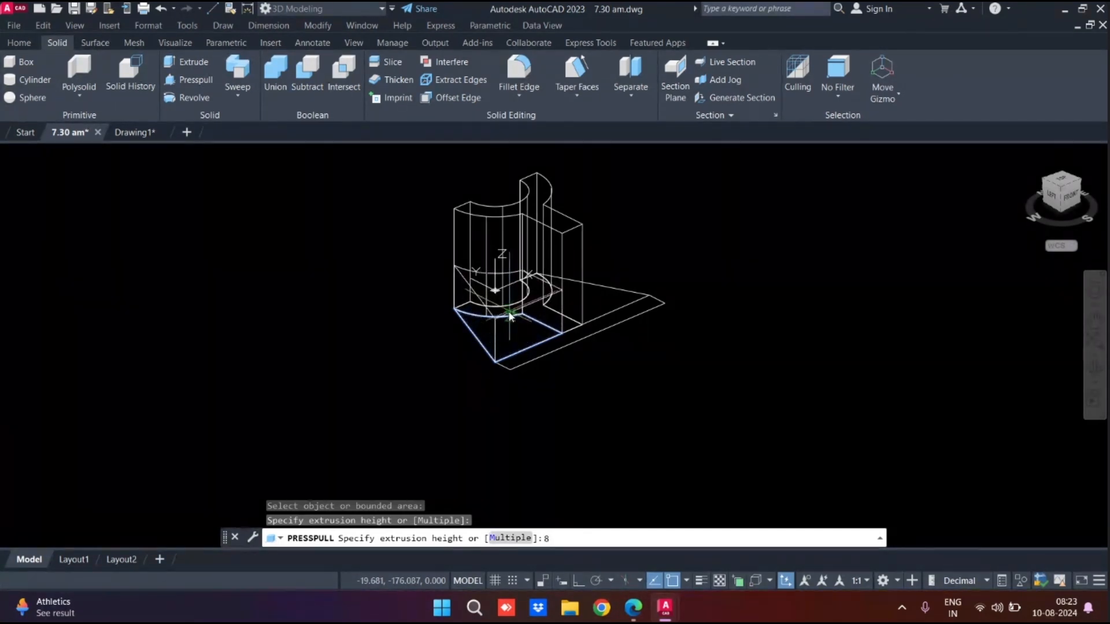
pyautogui.press('Return')
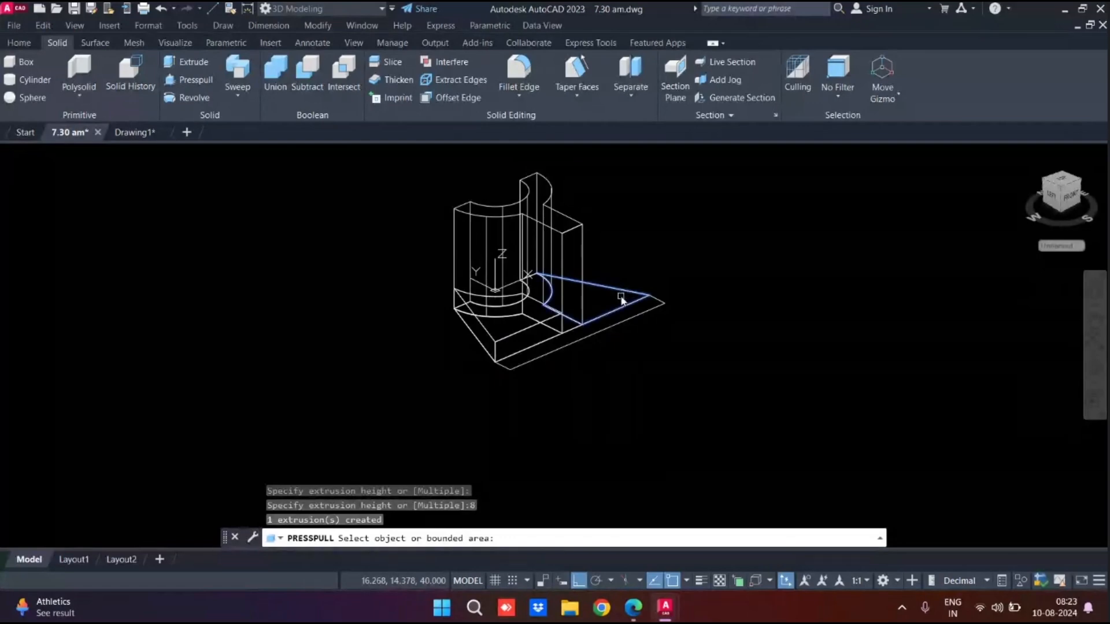
# Step: Presspull the matching rib area between the web and the right sloped line by 8
pyautogui.click(618, 300)
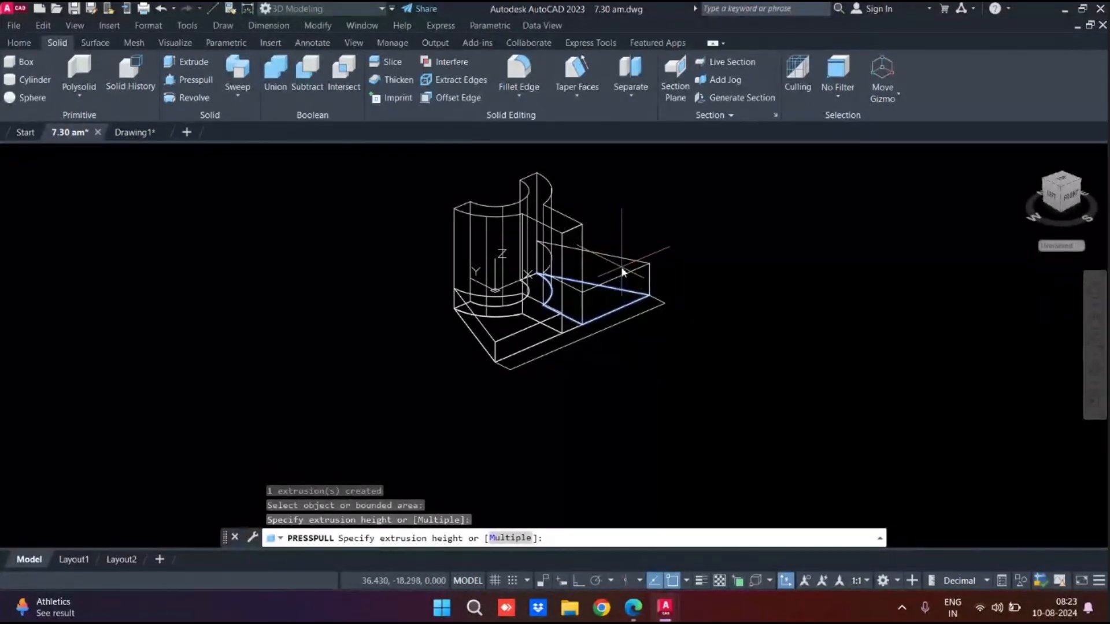
pyautogui.write('8')
pyautogui.press('Return')
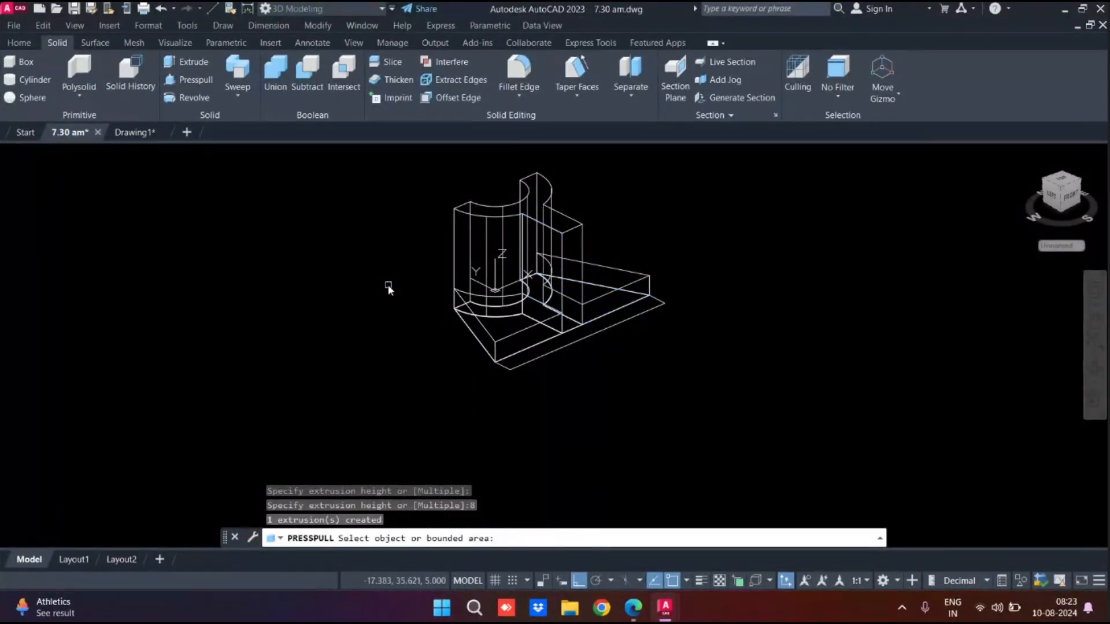
pyautogui.moveTo(526, 401)
pyautogui.keyDown('shift'); pyautogui.mouseDown(button='middle')
pyautogui.moveTo(536, 362)
pyautogui.moveTo(508, 362)
pyautogui.moveTo(488, 379)
pyautogui.moveTo(518, 401)
pyautogui.mouseUp(button='middle'); pyautogui.keyUp('shift')
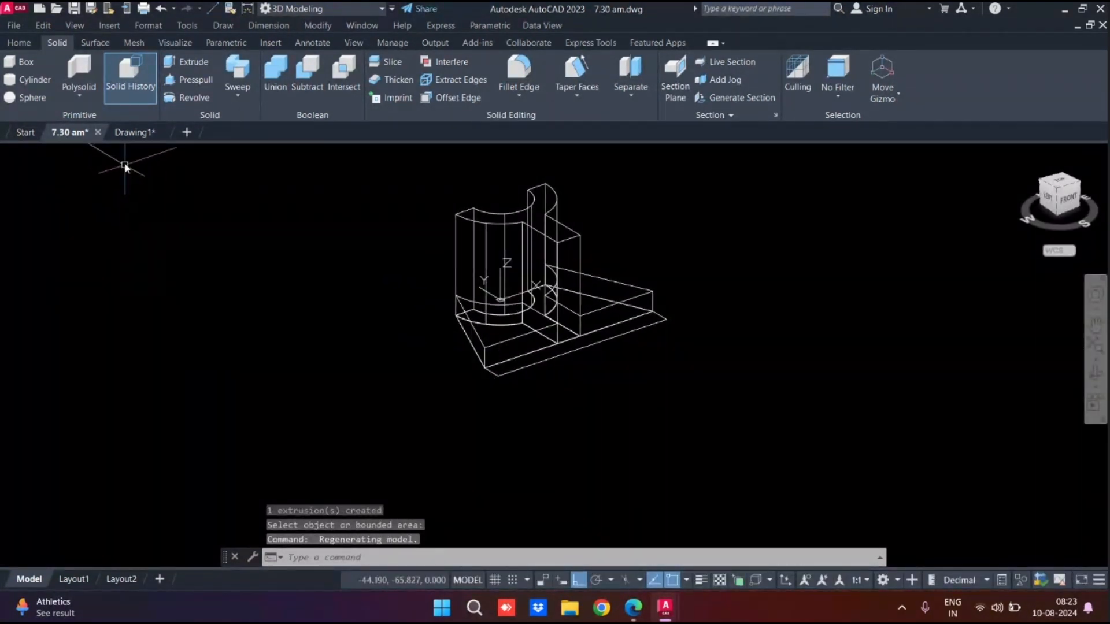
# Step: Examine the base depth in the Drawing1 side view and compare it with the isometric view
pyautogui.click(131, 134)
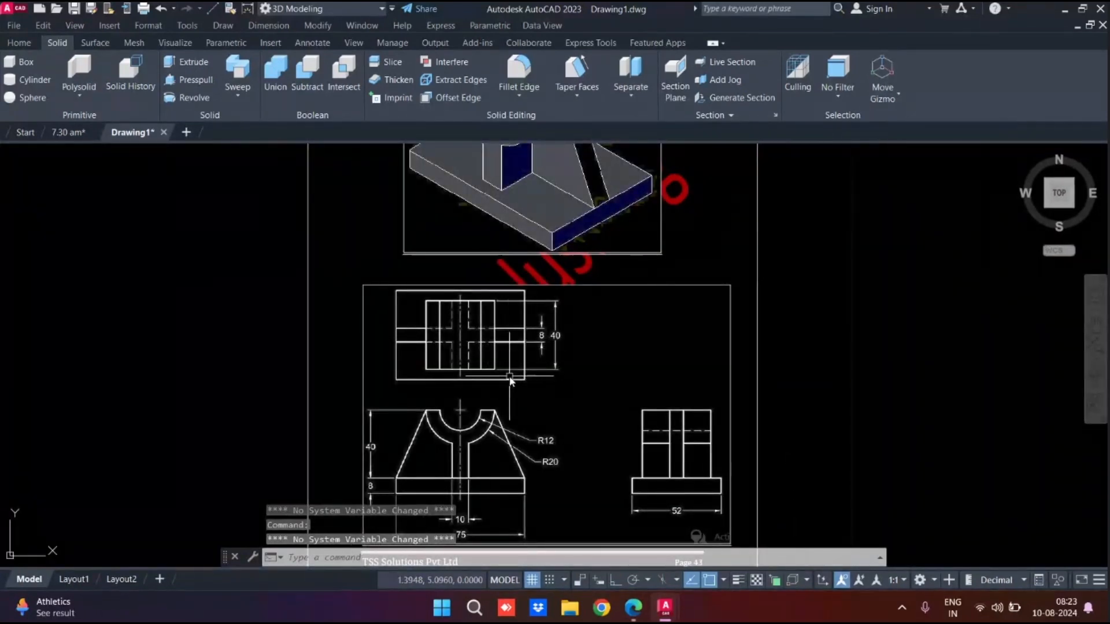
pyautogui.moveTo(471, 350); pyautogui.dragTo(377, 279, button='middle')
pyautogui.scroll(2, 602, 451)
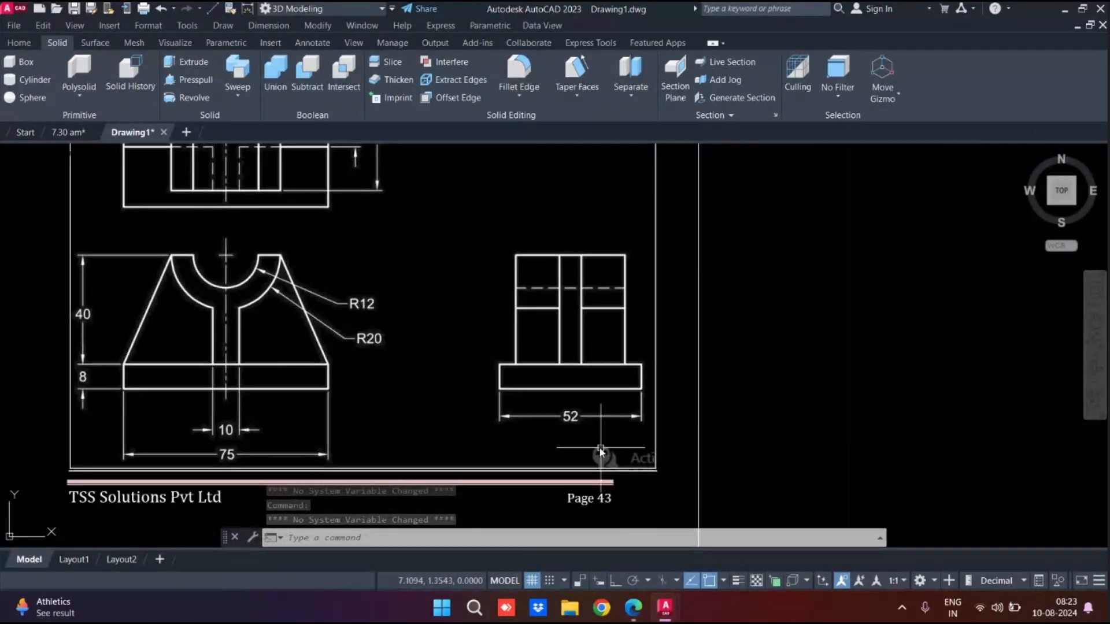
pyautogui.scroll(-2, 574, 417)
pyautogui.scroll(-2, 575, 420)
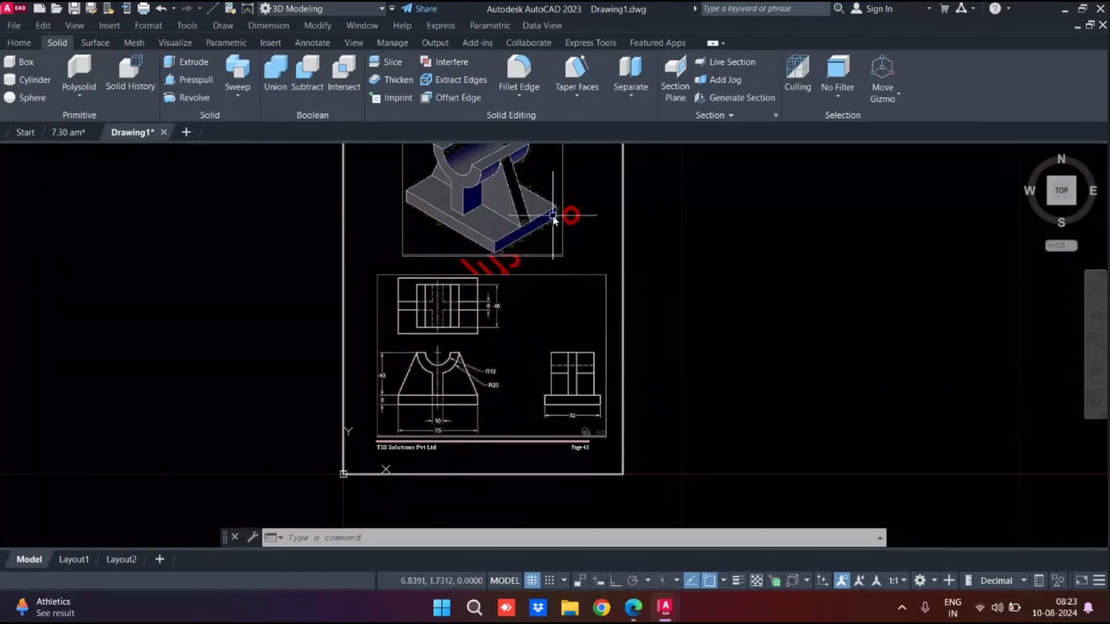
pyautogui.scroll(4, 571, 393)
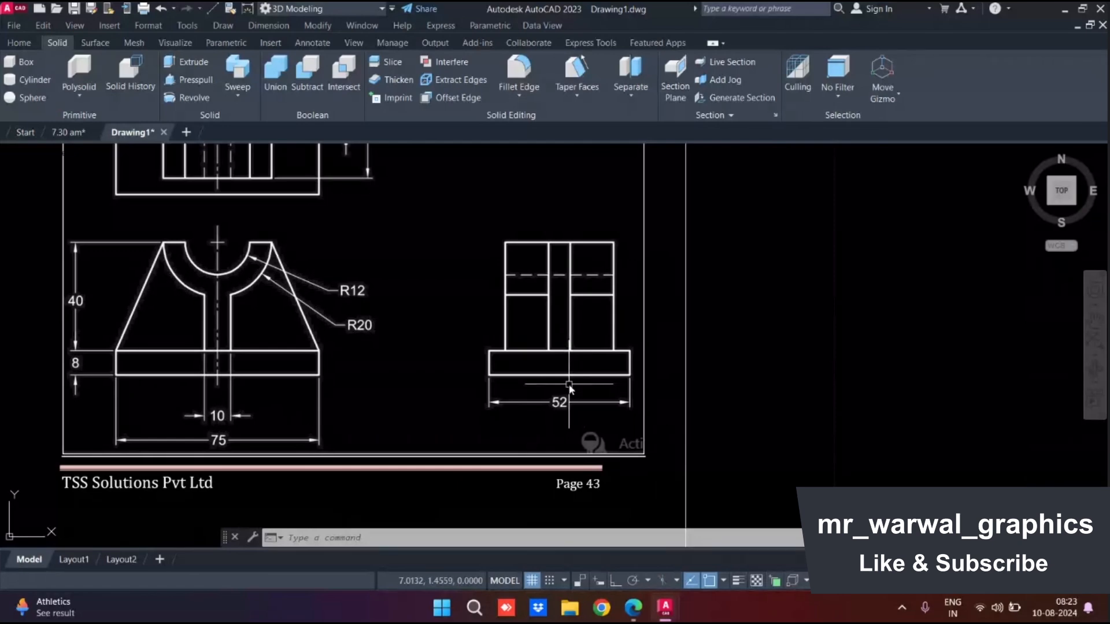
pyautogui.scroll(-5, 569, 389)
pyautogui.scroll(-2, 569, 388)
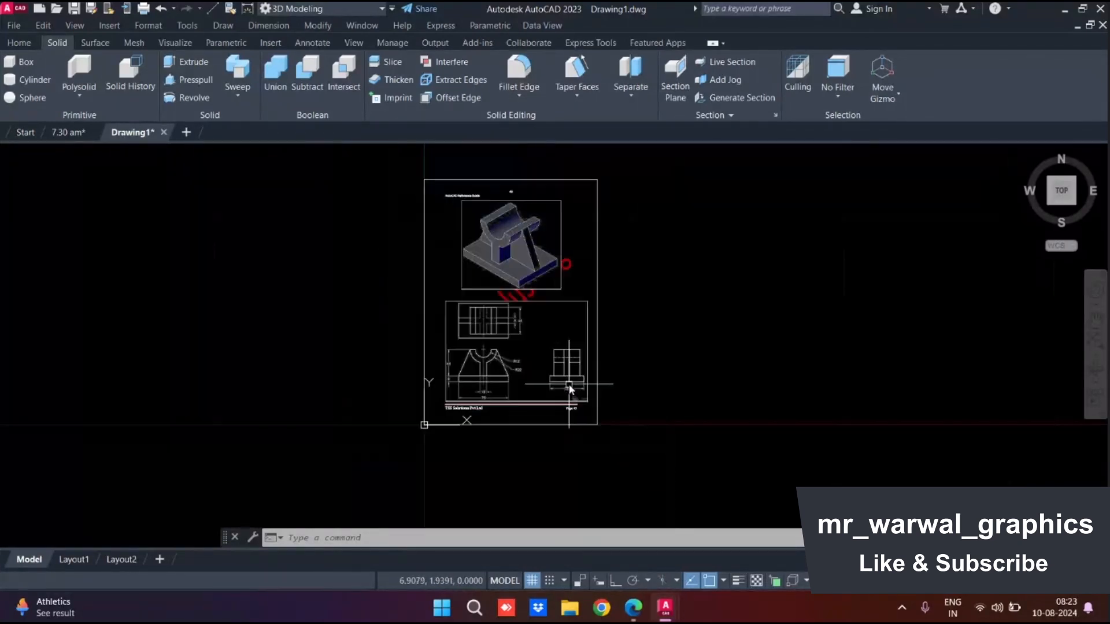
pyautogui.scroll(2, 558, 371)
pyautogui.scroll(-2, 558, 371)
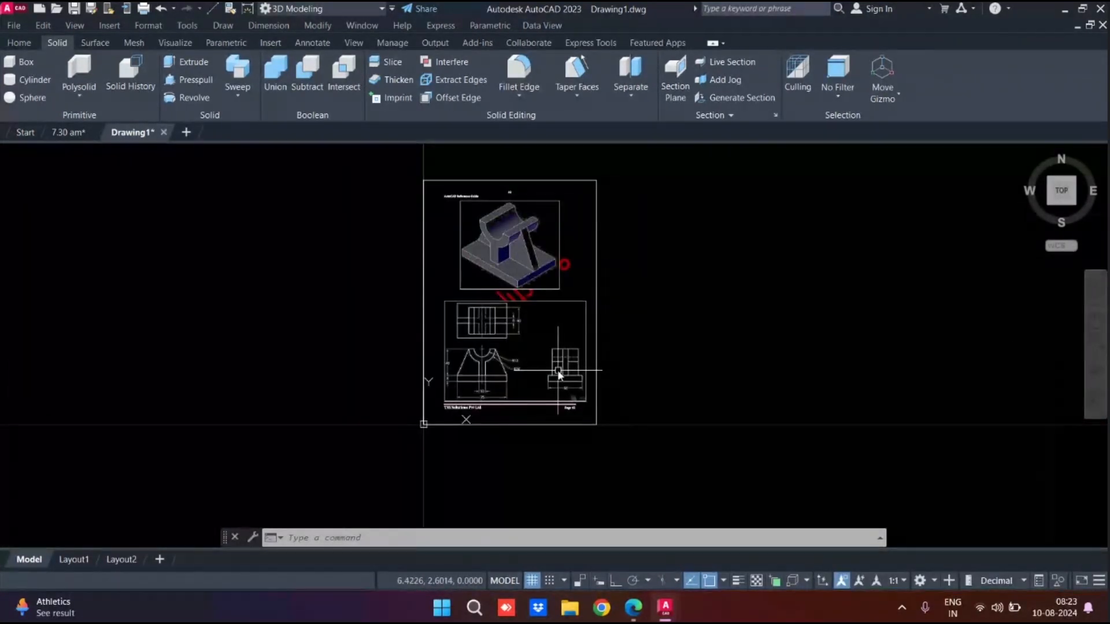
# Step: Presspull the base rectangle in 7.30 am to a height of 52, in the same direction as the cradle
pyautogui.click(69, 132)
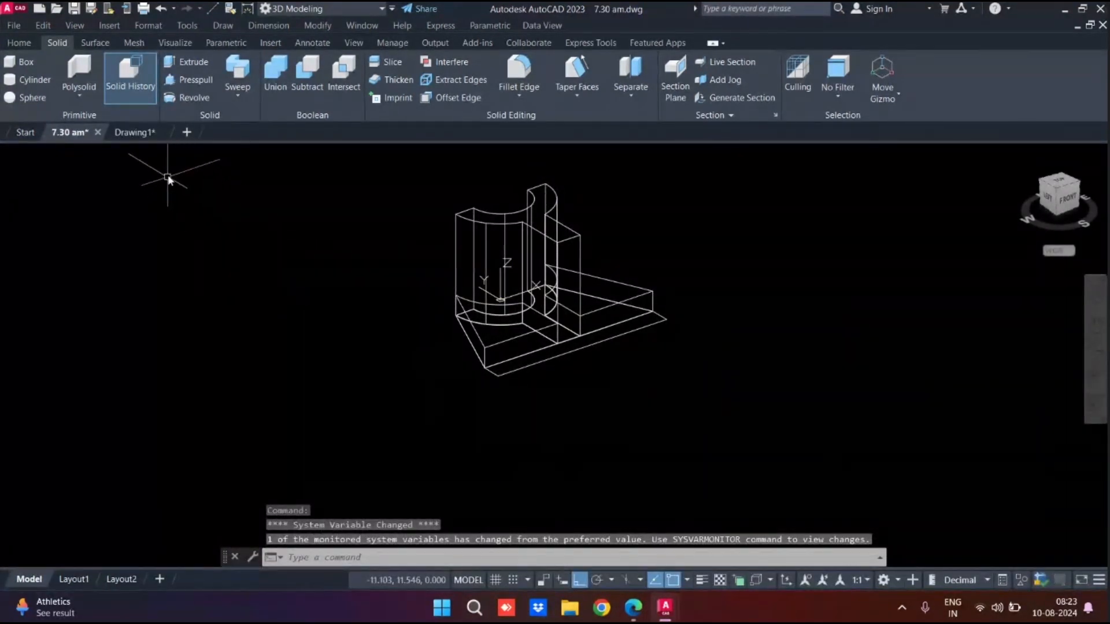
pyautogui.click(196, 81)
pyautogui.scroll(2, 516, 349)
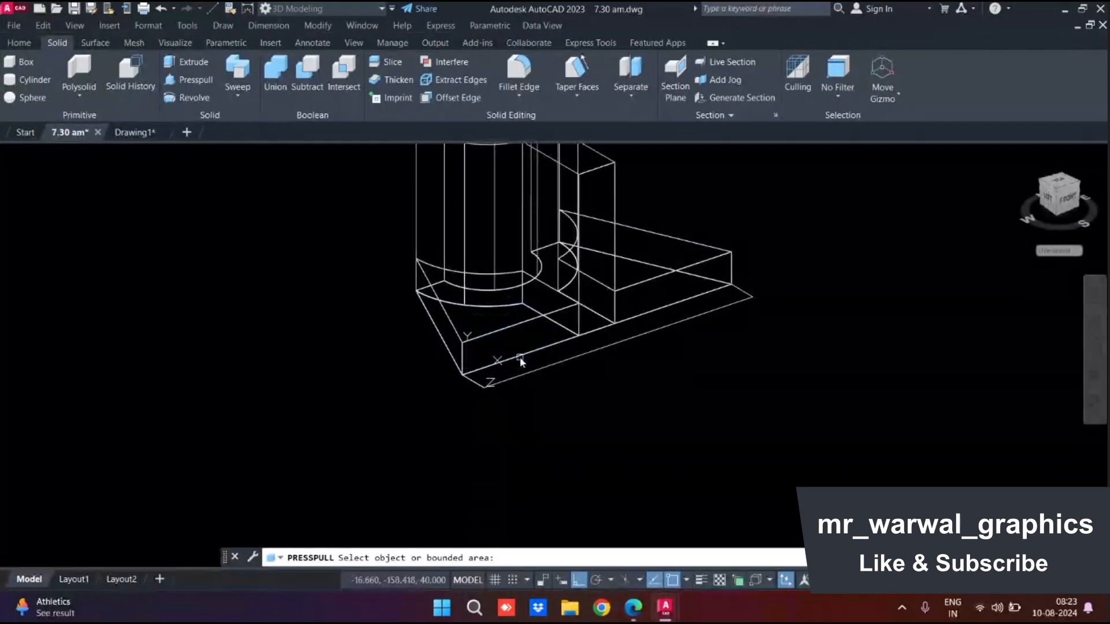
pyautogui.click(533, 365)
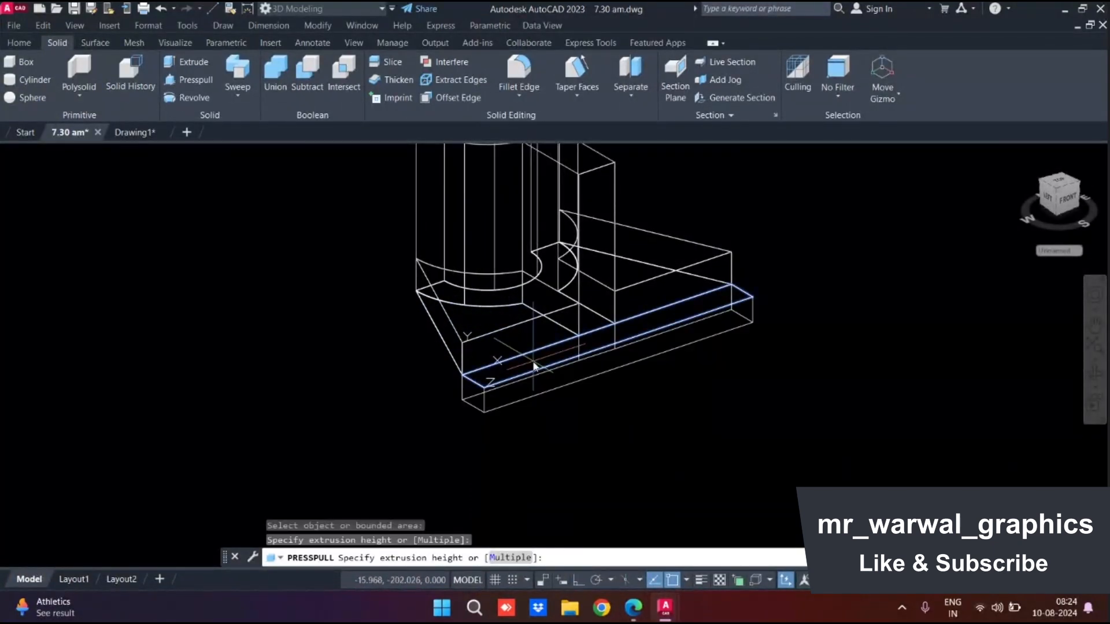
pyautogui.scroll(-3, 488, 263)
pyautogui.scroll(-3, 487, 263)
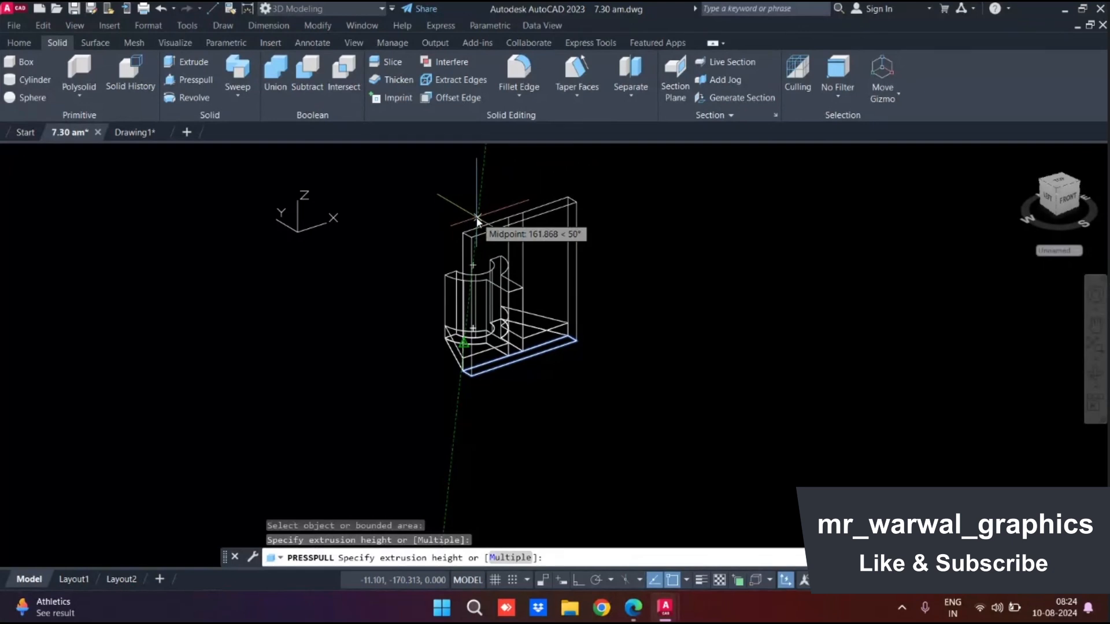
pyautogui.write('52')
pyautogui.press('Return')
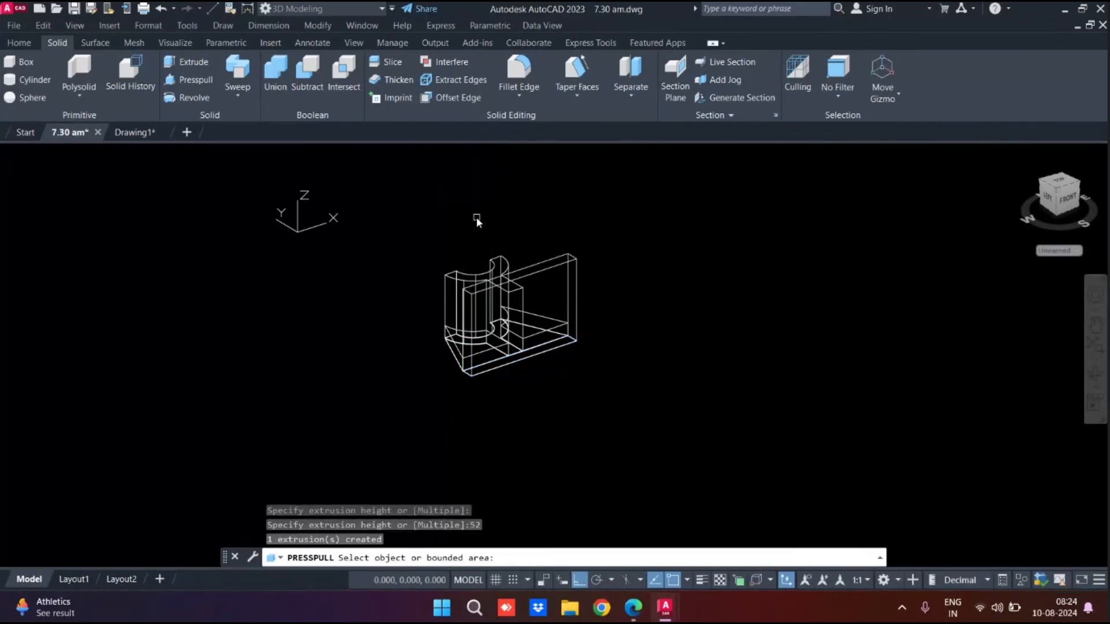
# Step: Select both side ribs and start moving them along the cradle's depth from the midpoint of a rib's short outer edge
pyautogui.keyDown('shift'); pyautogui.moveTo(400, 248); pyautogui.dragTo(441, 351, button='middle'); pyautogui.keyUp('shift')
pyautogui.scroll(5, 452, 332)
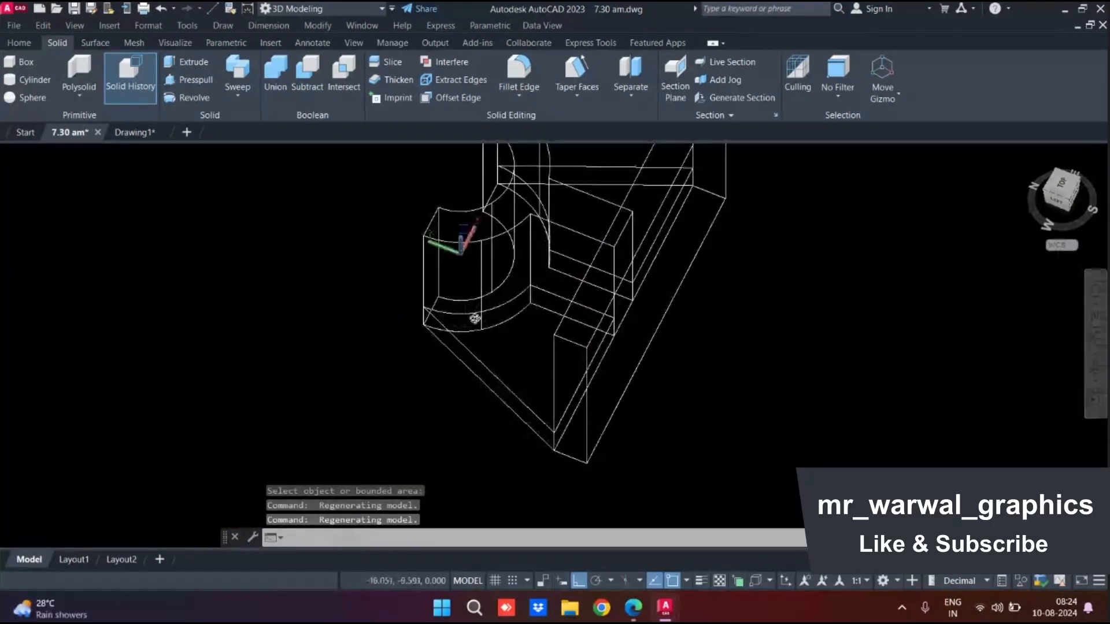
pyautogui.keyDown('shift'); pyautogui.moveTo(476, 318); pyautogui.dragTo(690, 388, button='middle'); pyautogui.keyUp('shift')
pyautogui.click(693, 391)
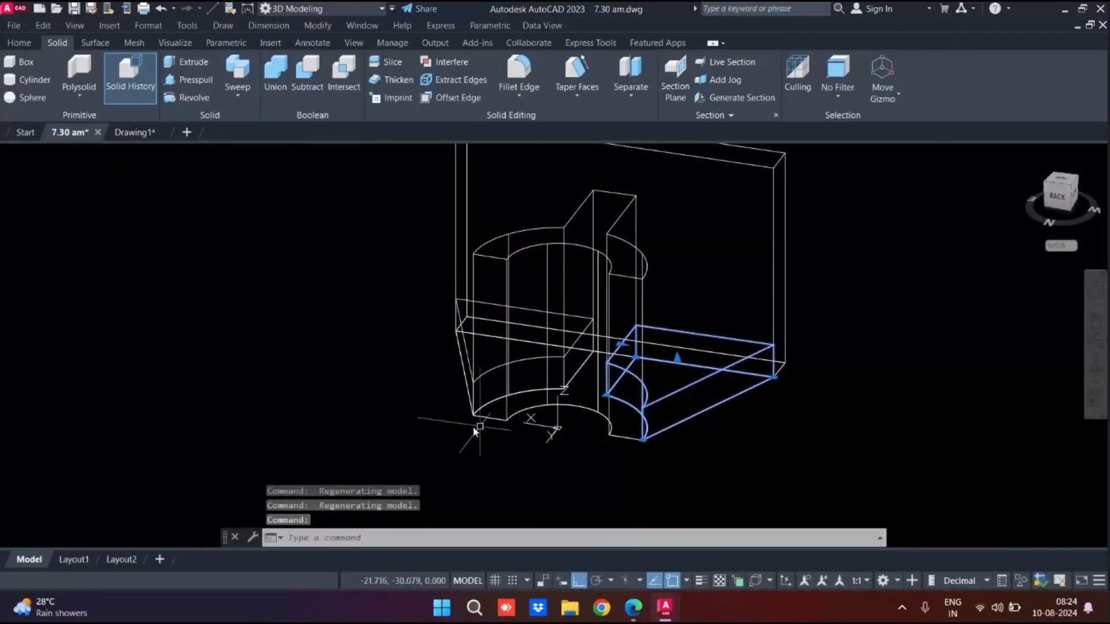
pyautogui.keyDown('shift'); pyautogui.moveTo(406, 432); pyautogui.dragTo(468, 431, button='middle'); pyautogui.keyUp('shift')
pyautogui.click(466, 409)
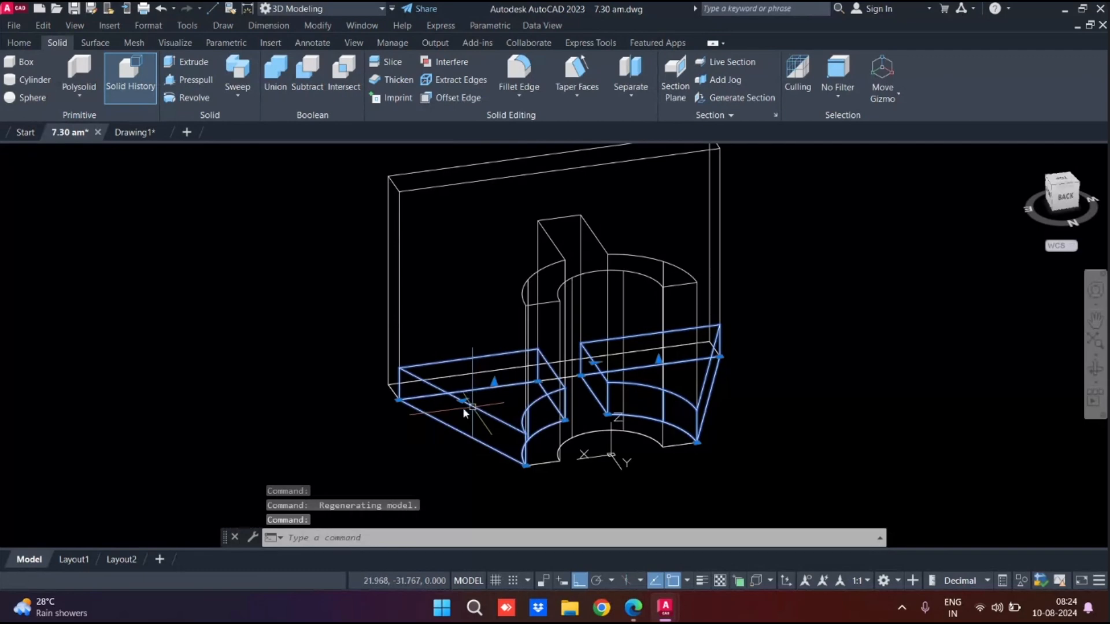
pyautogui.moveTo(404, 419); pyautogui.dragTo(237, 321, button='middle')
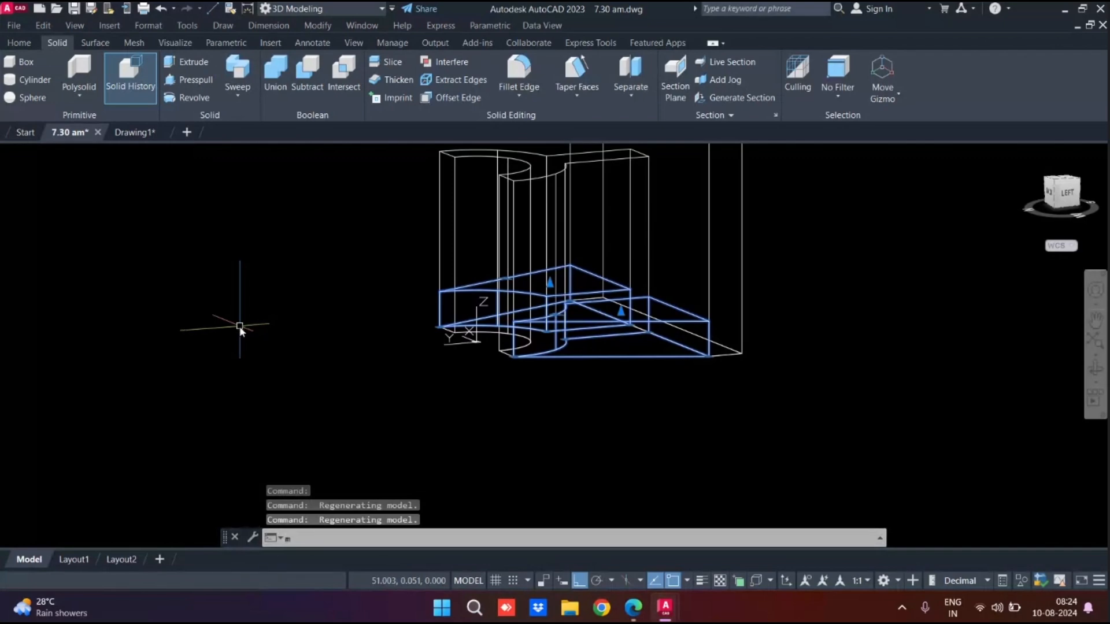
pyautogui.press('Return')
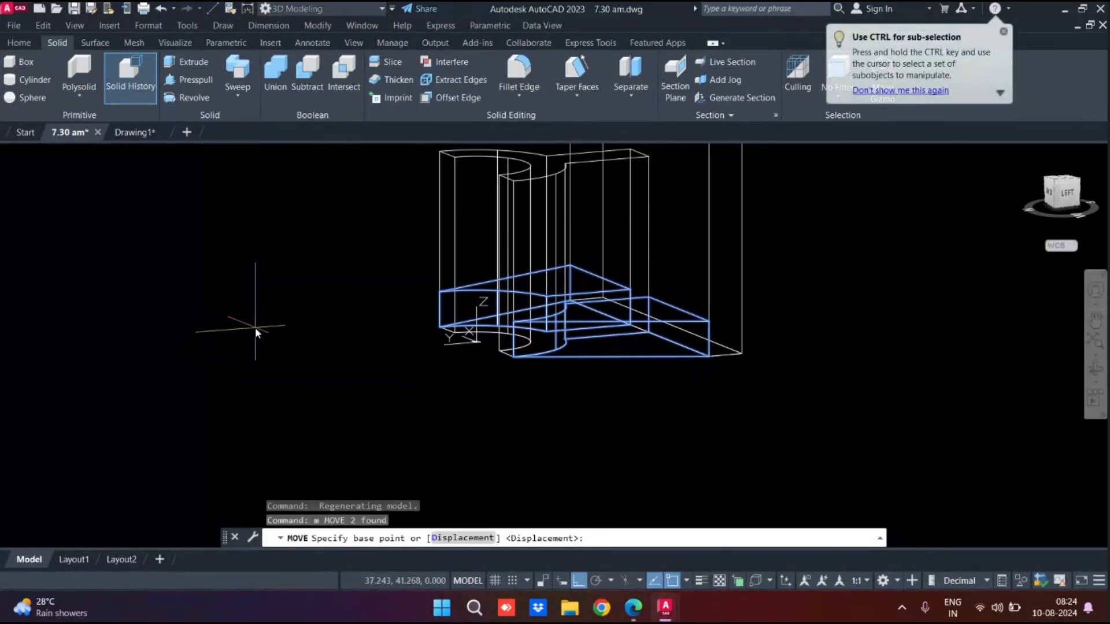
pyautogui.click(439, 312)
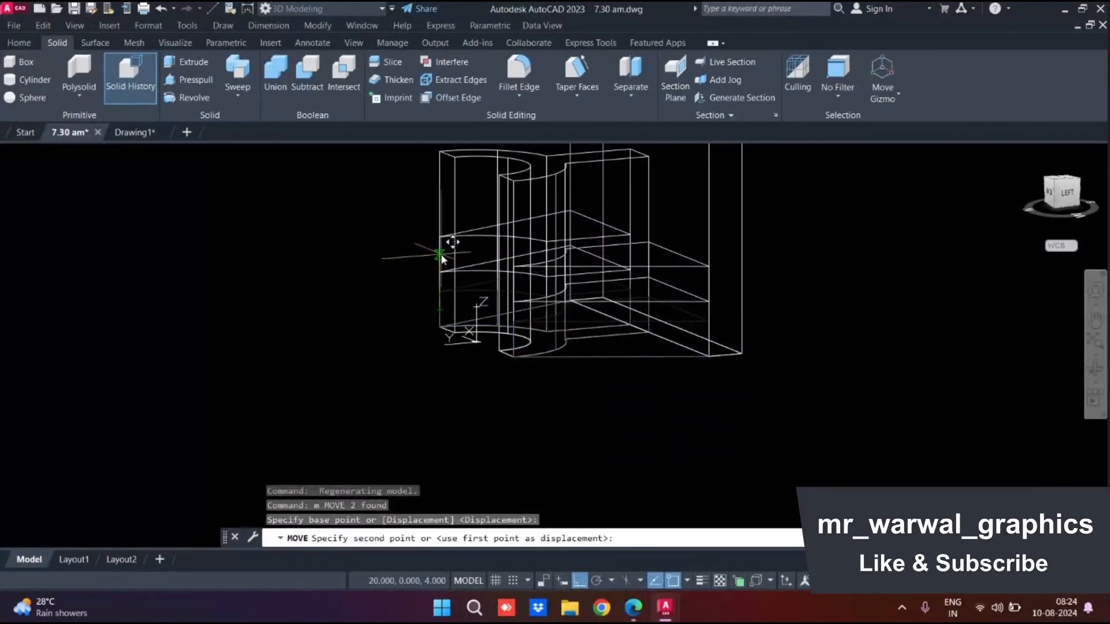